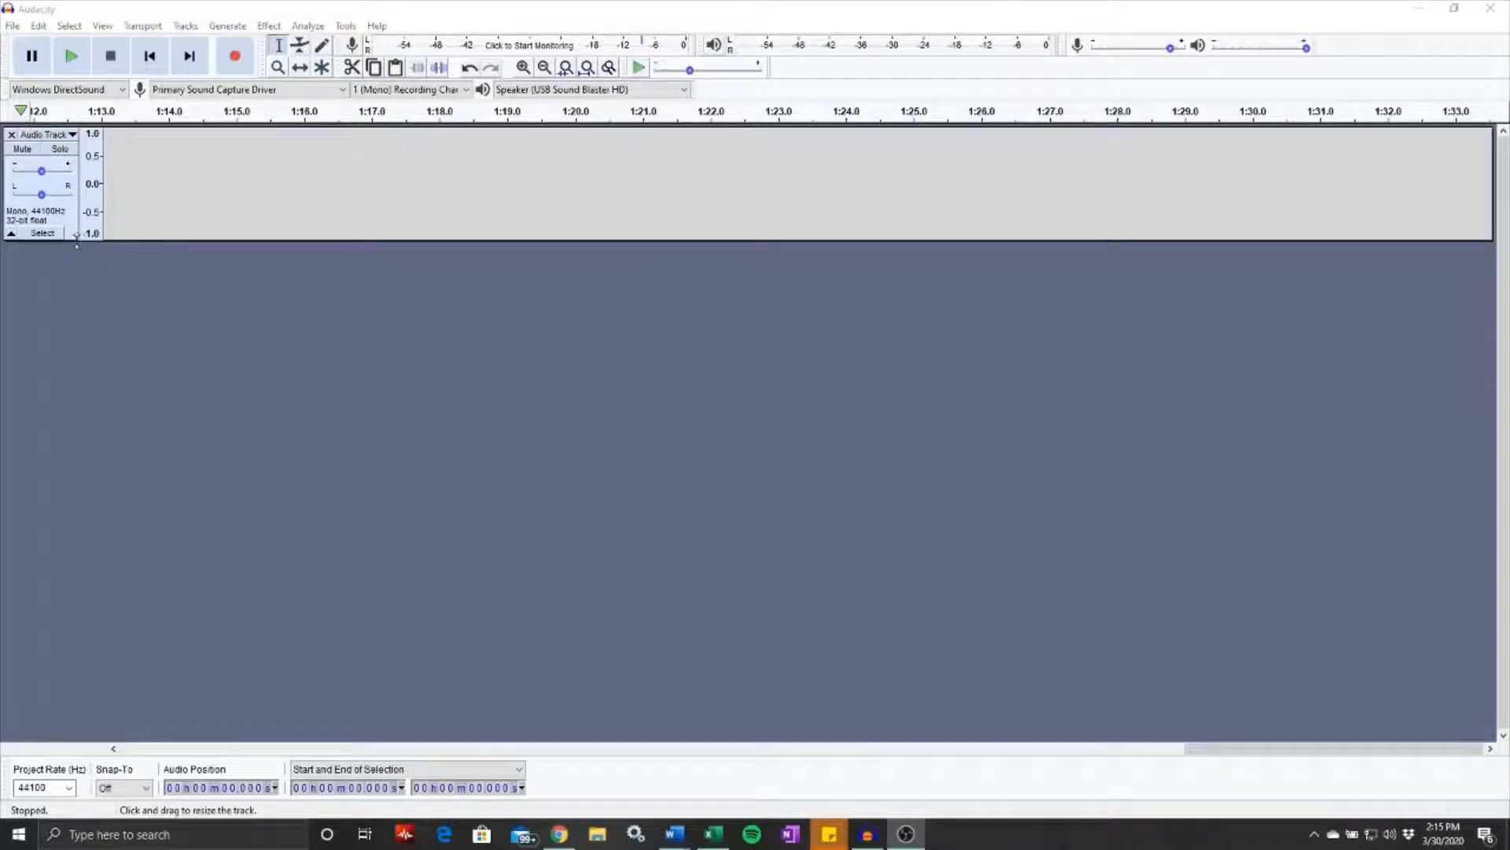
# Step: Close the existing audio track and add a new empty mono track to the project
pyautogui.click(144, 187)
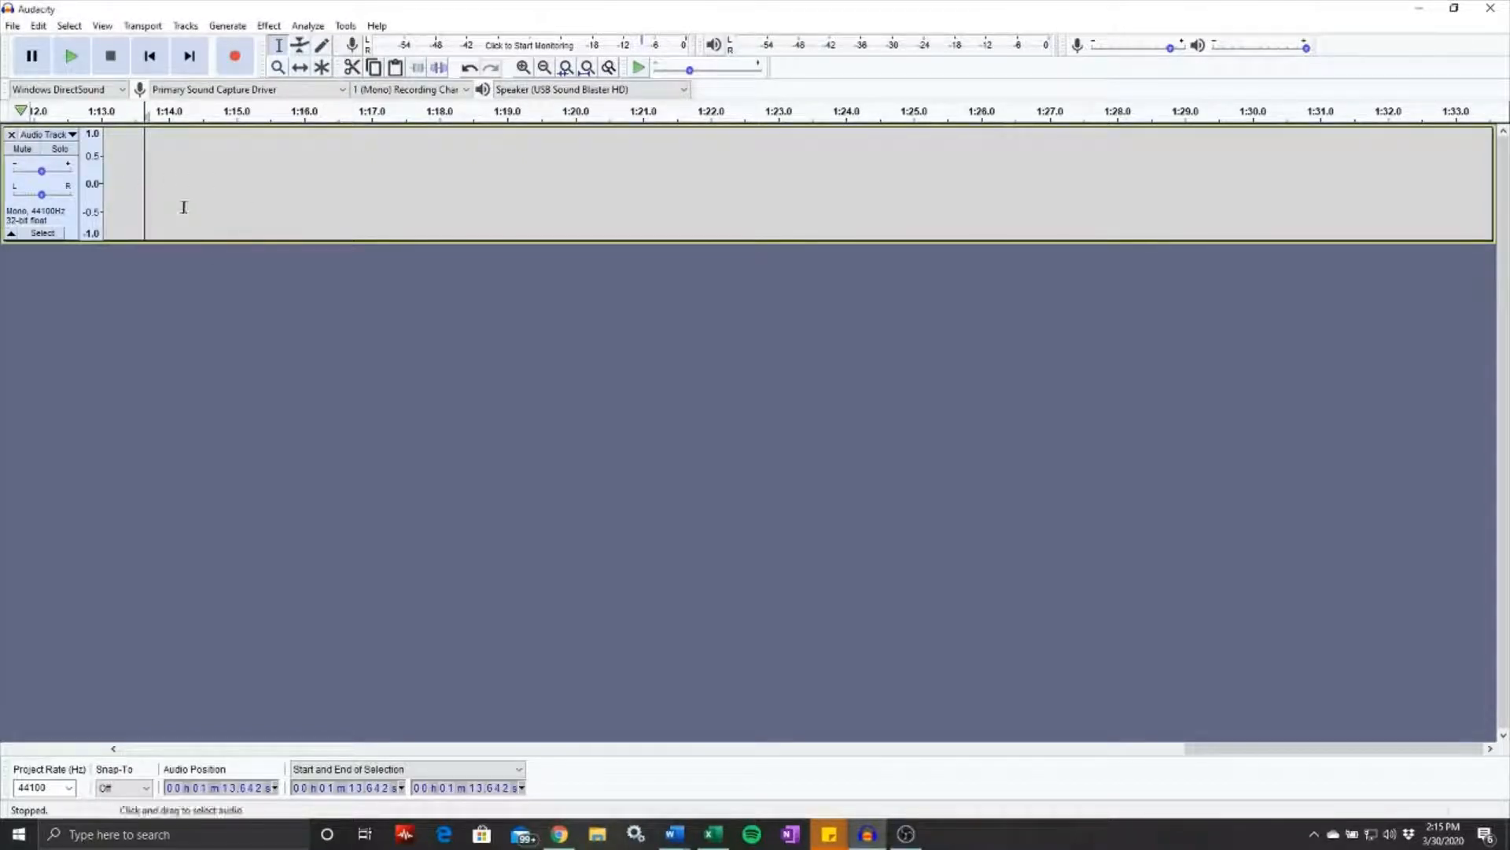
pyautogui.click(11, 135)
pyautogui.click(10, 26)
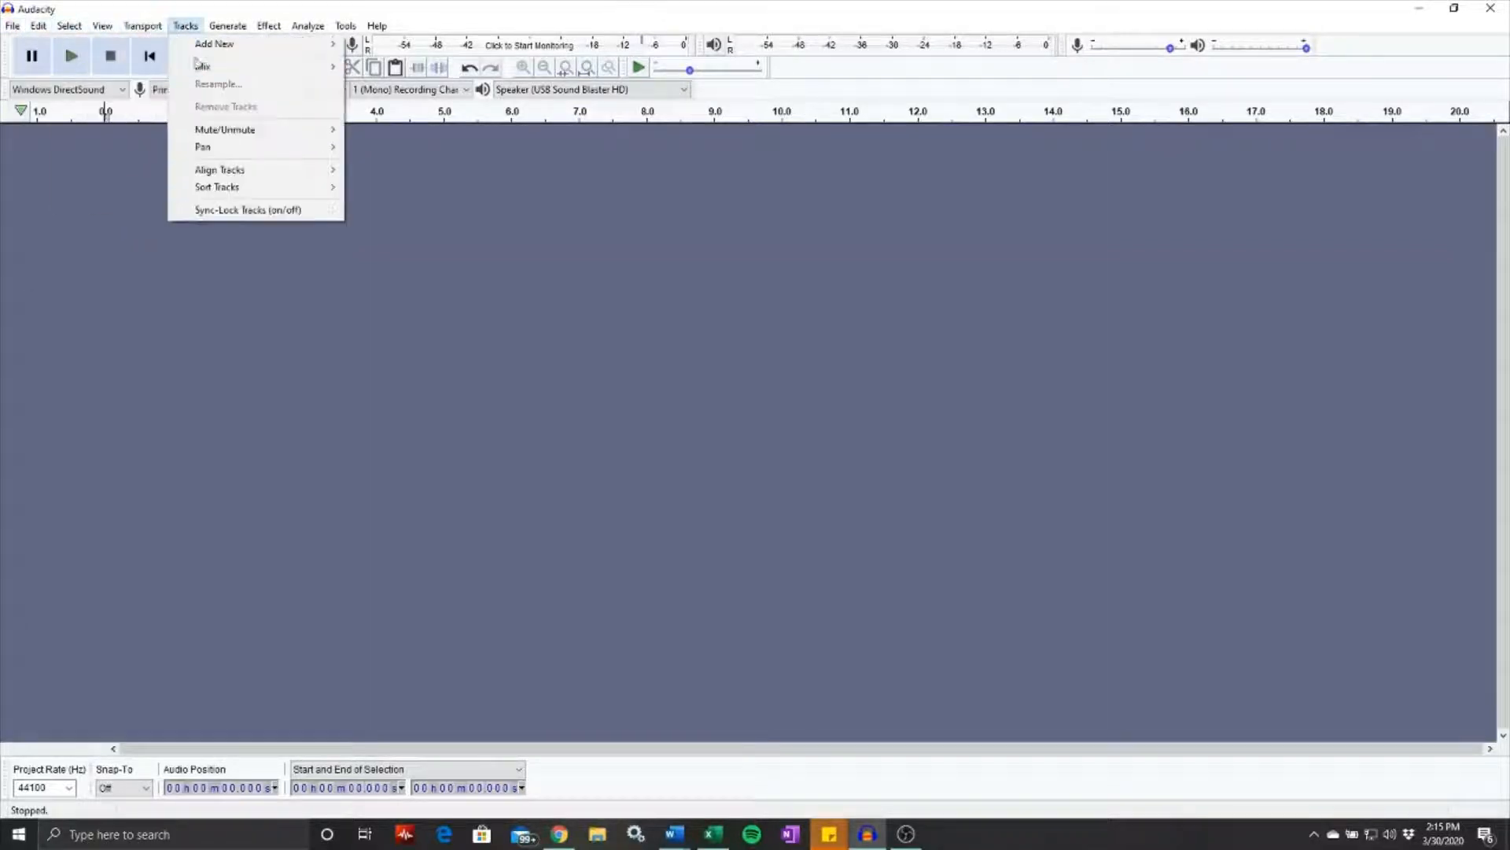
pyautogui.moveTo(220, 44)
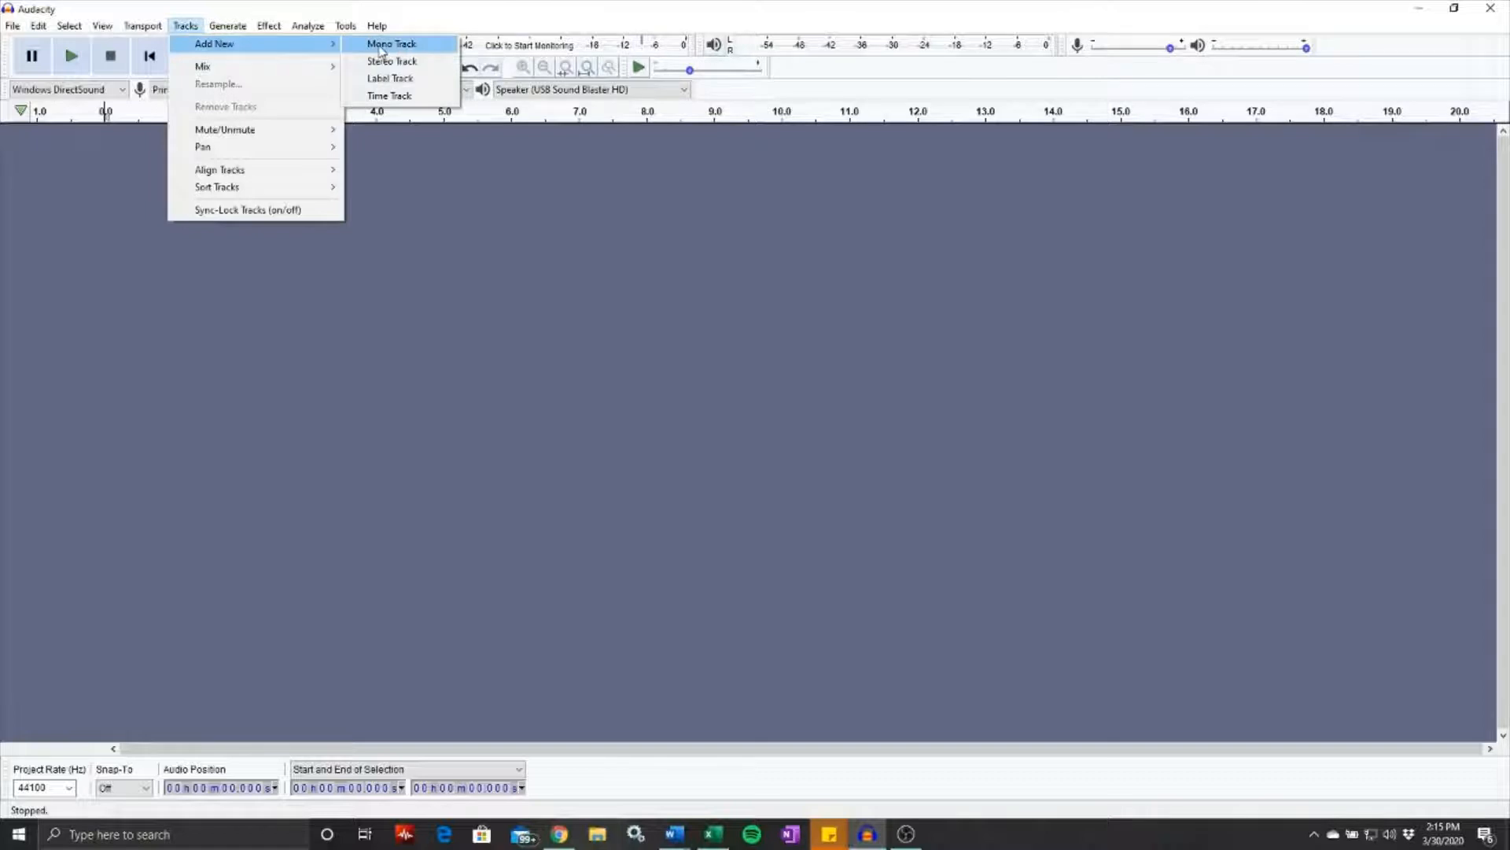
pyautogui.click(380, 47)
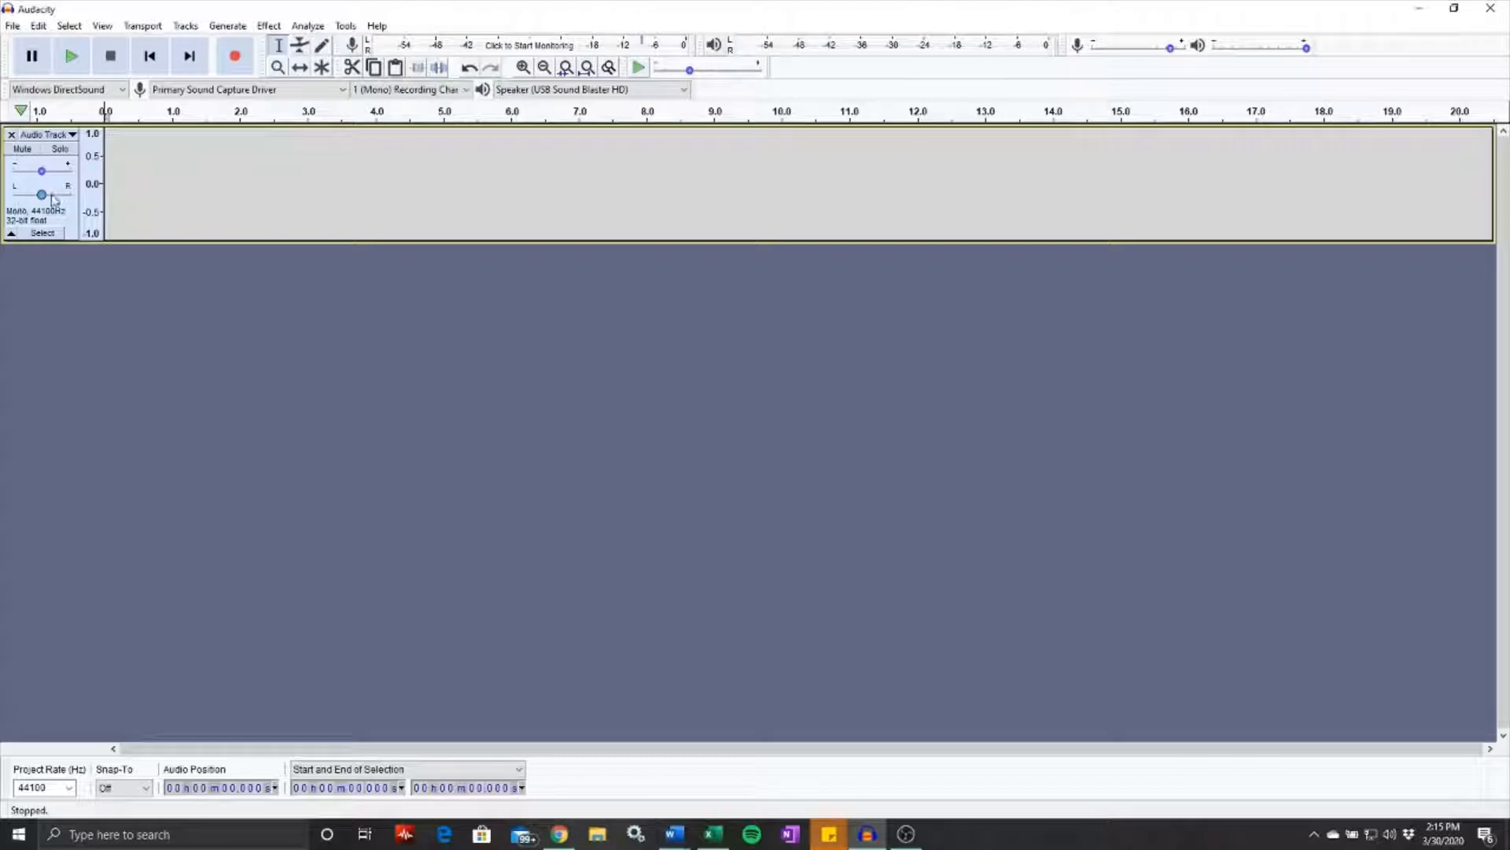
# Step: Record a short test take on the mono track, return to the start and delete all the recorded audio
pyautogui.click(239, 63)
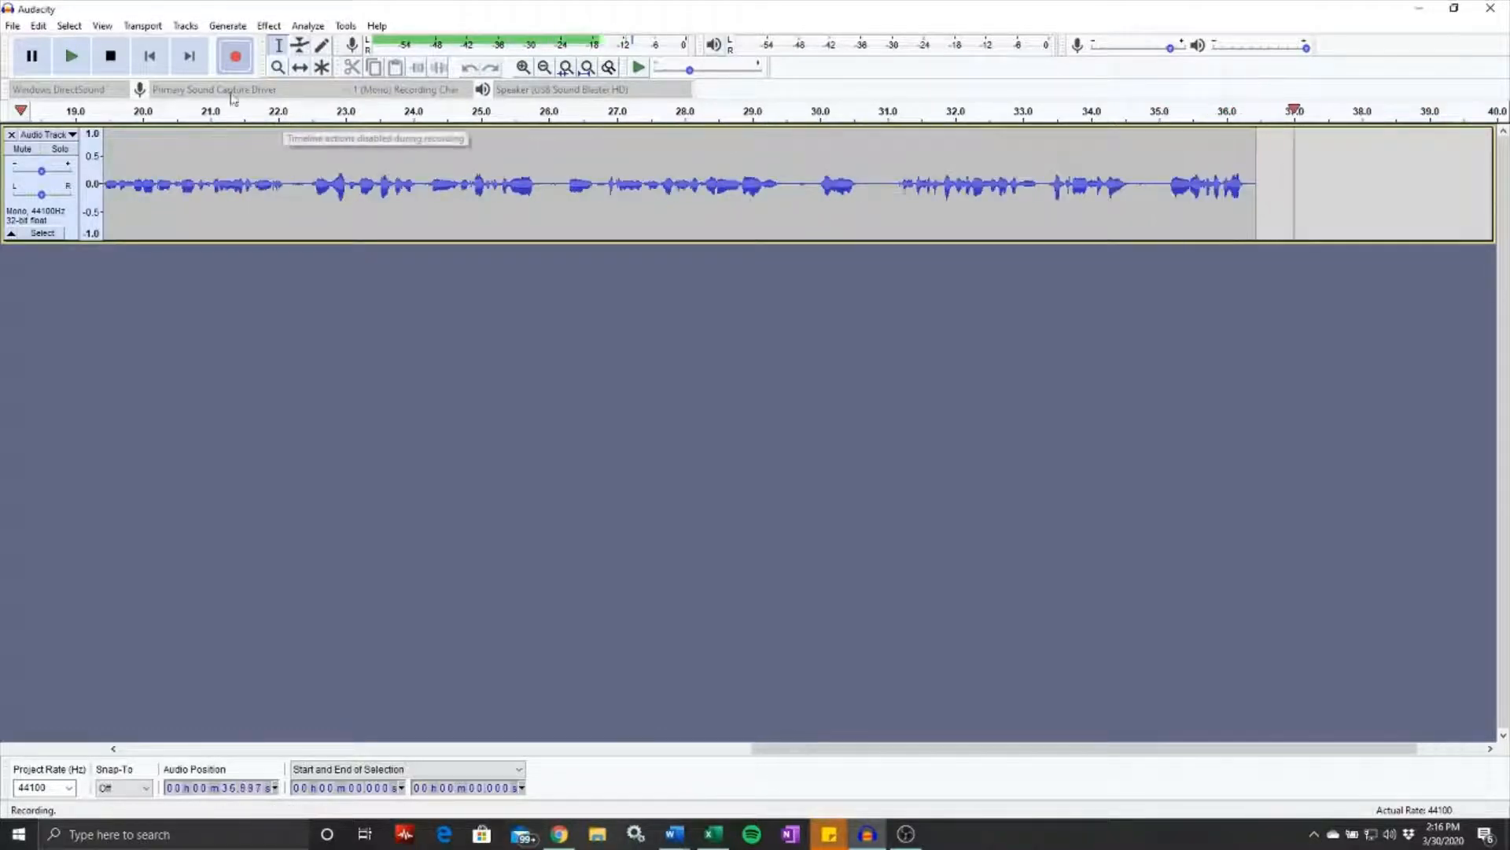
pyautogui.click(110, 57)
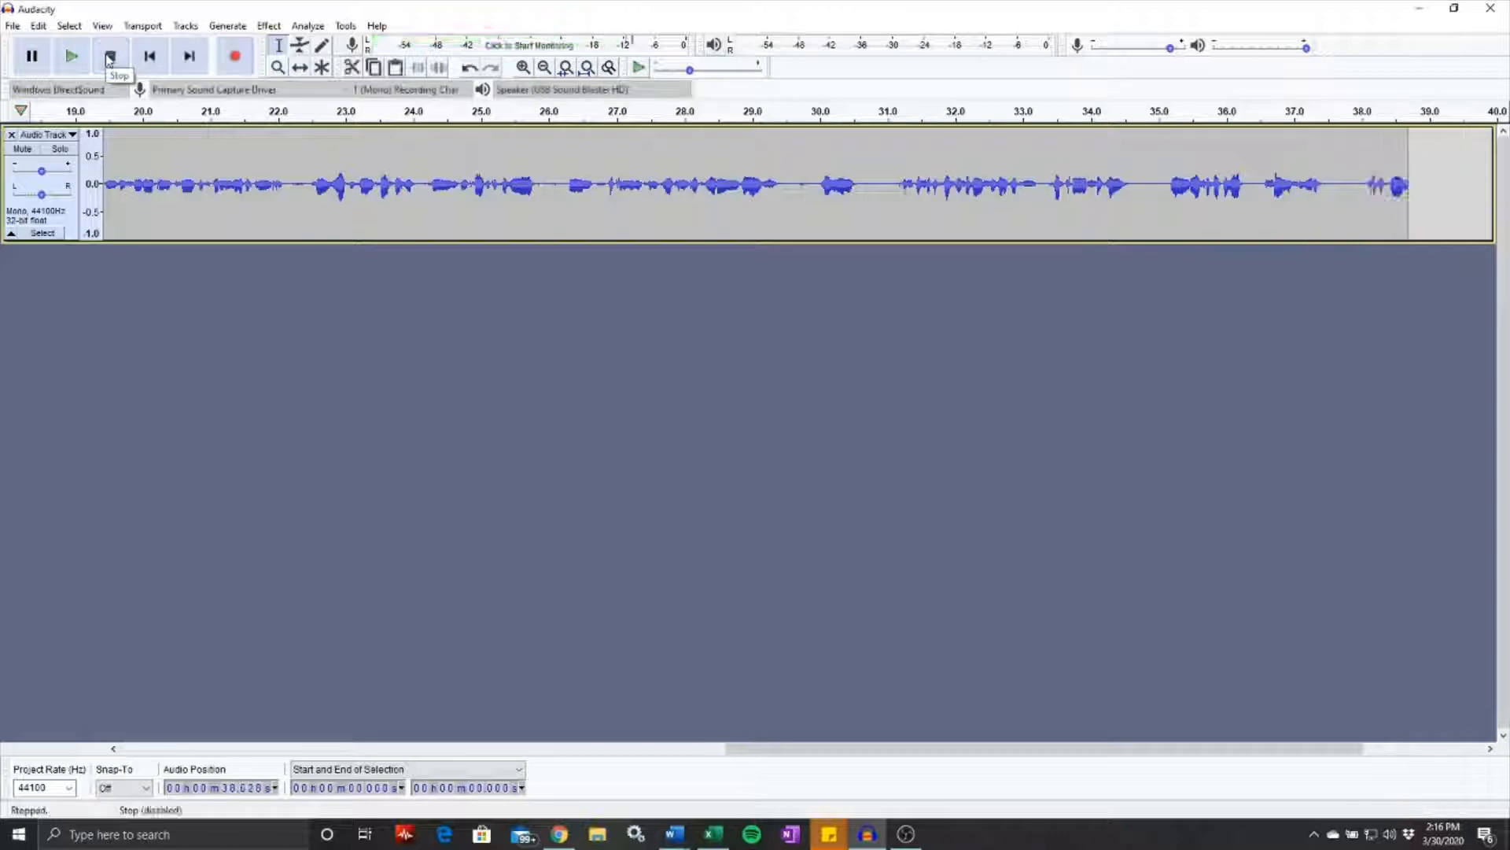
pyautogui.click(149, 56)
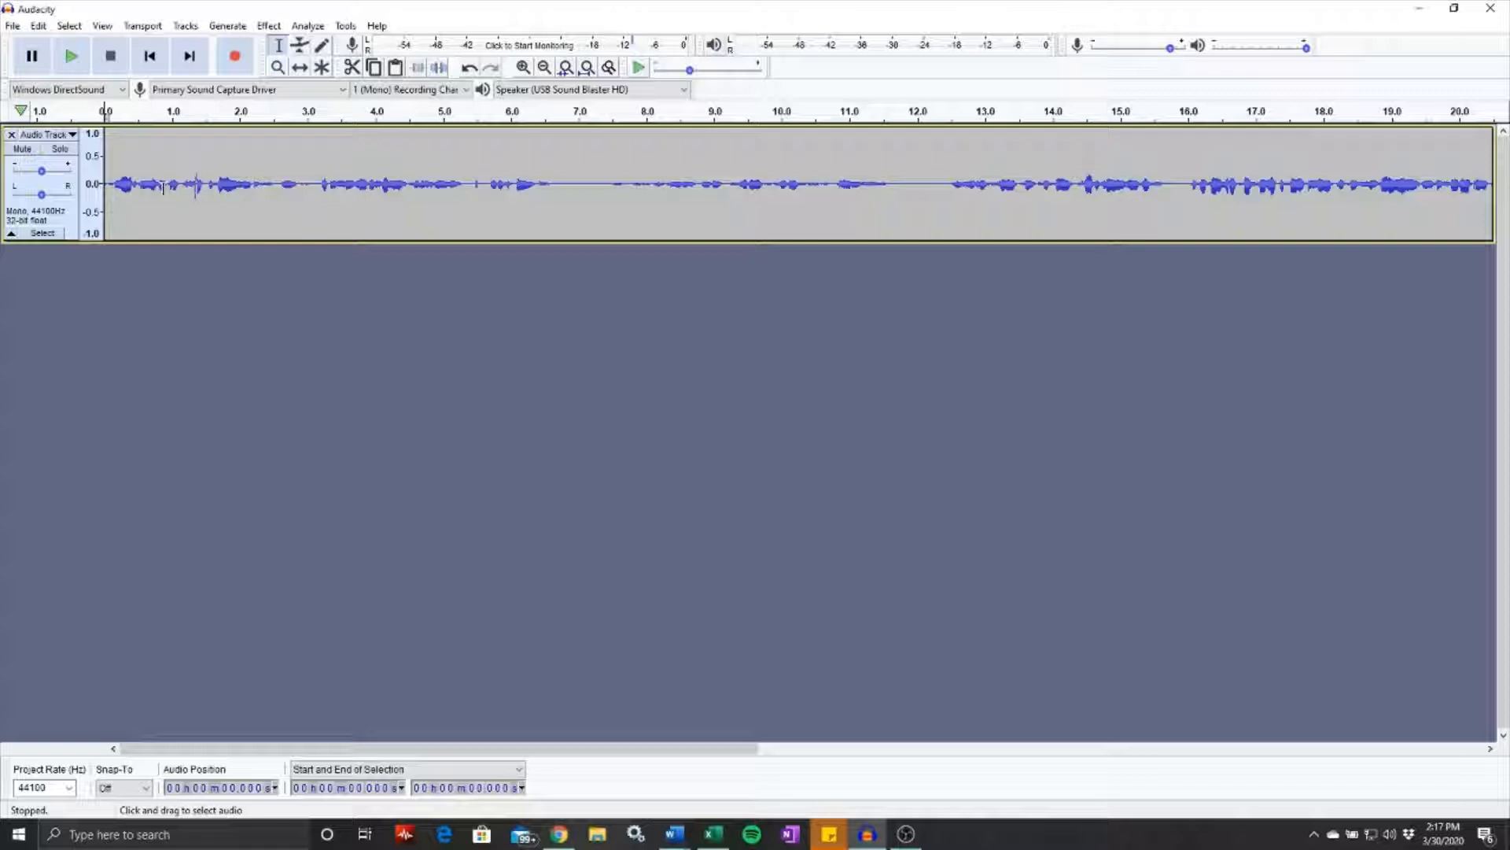
pyautogui.click(198, 113)
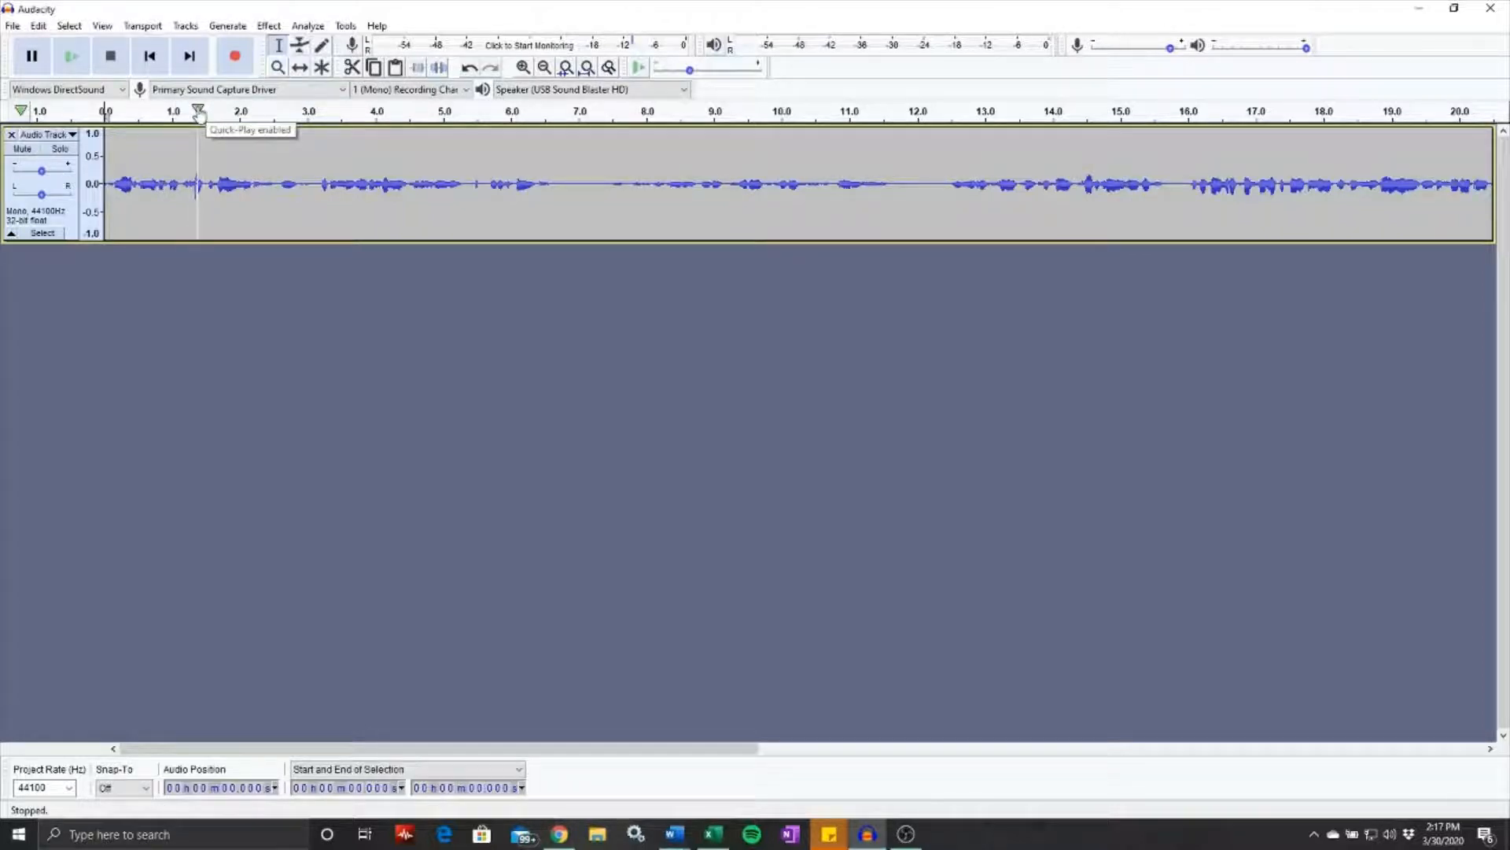
pyautogui.hotkey('ctrl', 'a')
pyautogui.press('Delete')
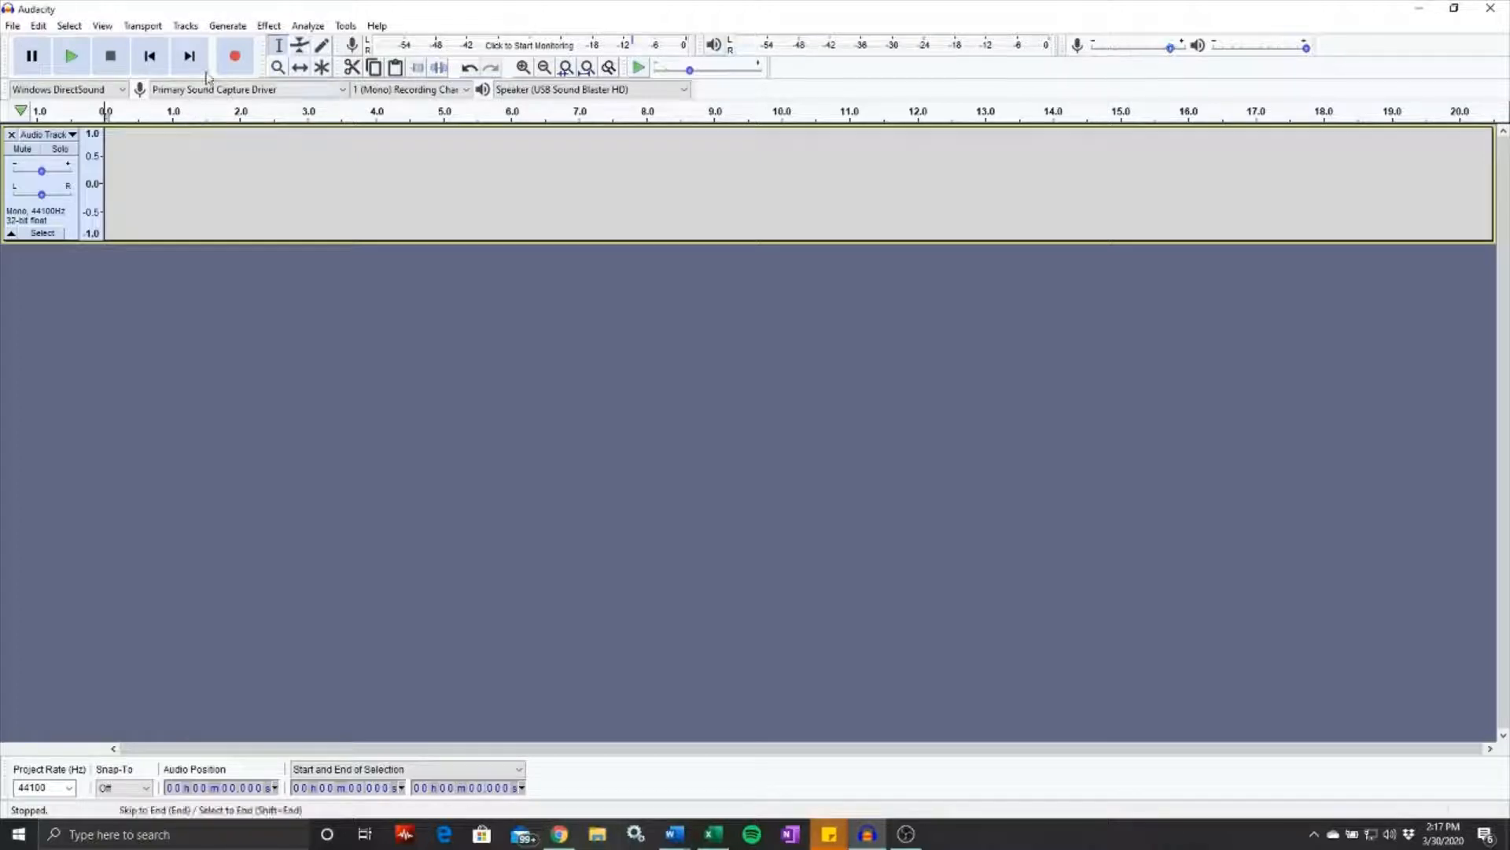
# Step: Record a second test take while raising the recording volume to maximum, stop it and delete all the recorded audio
pyautogui.click(235, 55)
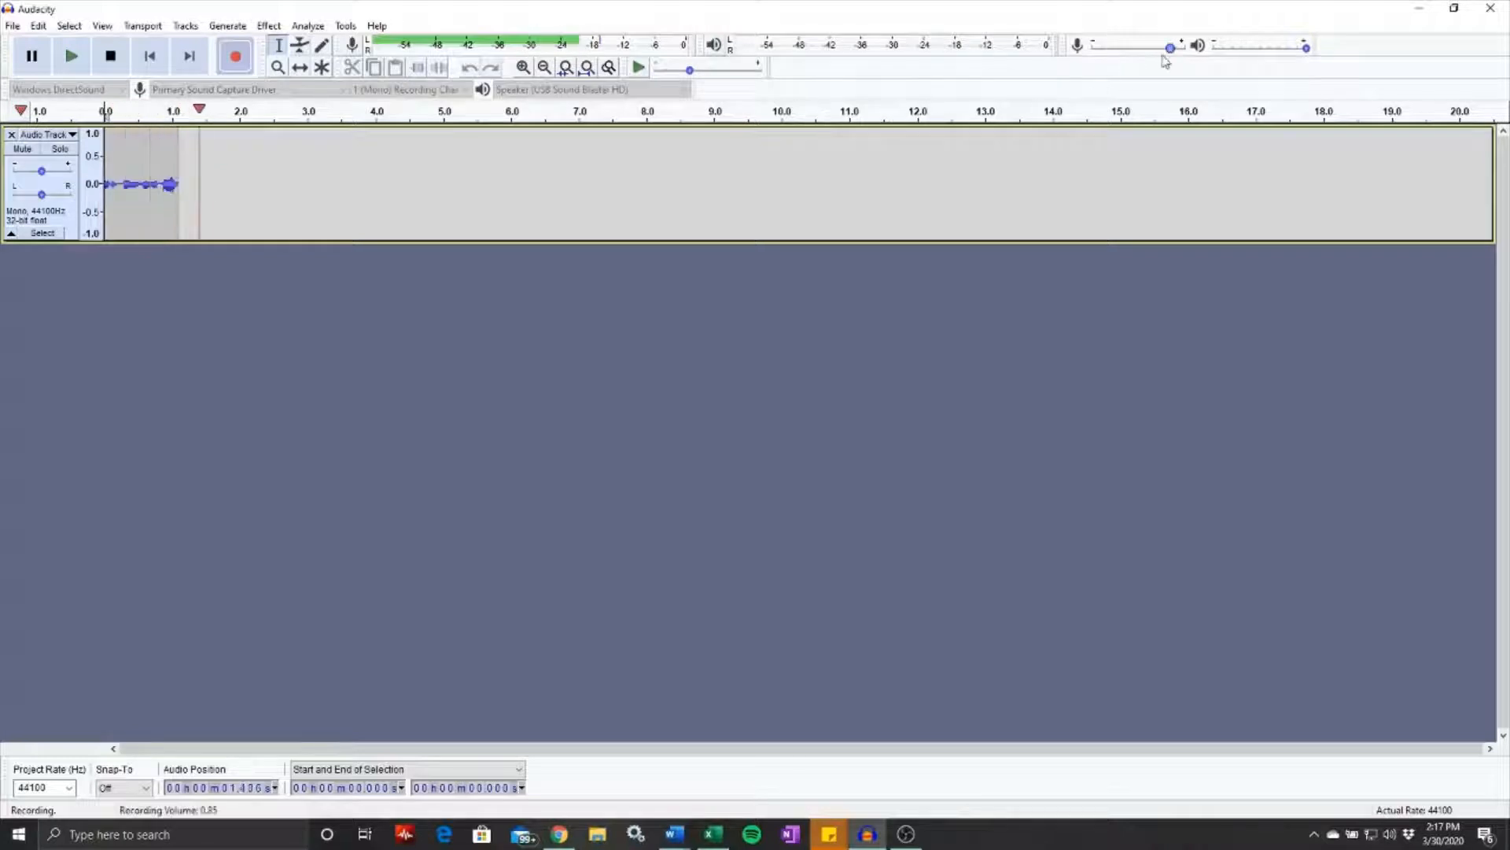
pyautogui.moveTo(1170, 48); pyautogui.dragTo(1182, 49)
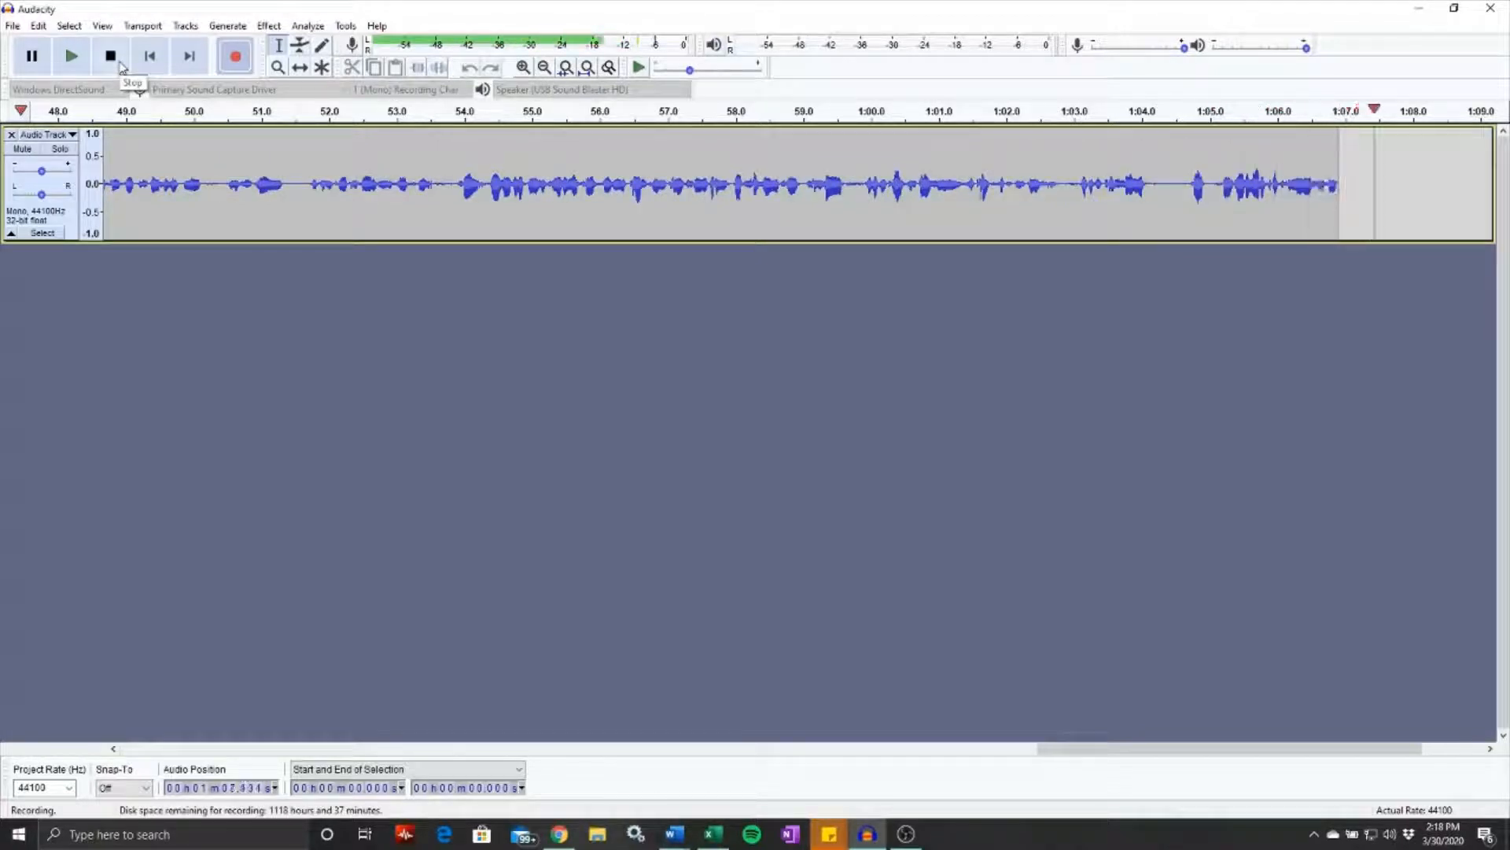
pyautogui.click(118, 61)
pyautogui.click(466, 186)
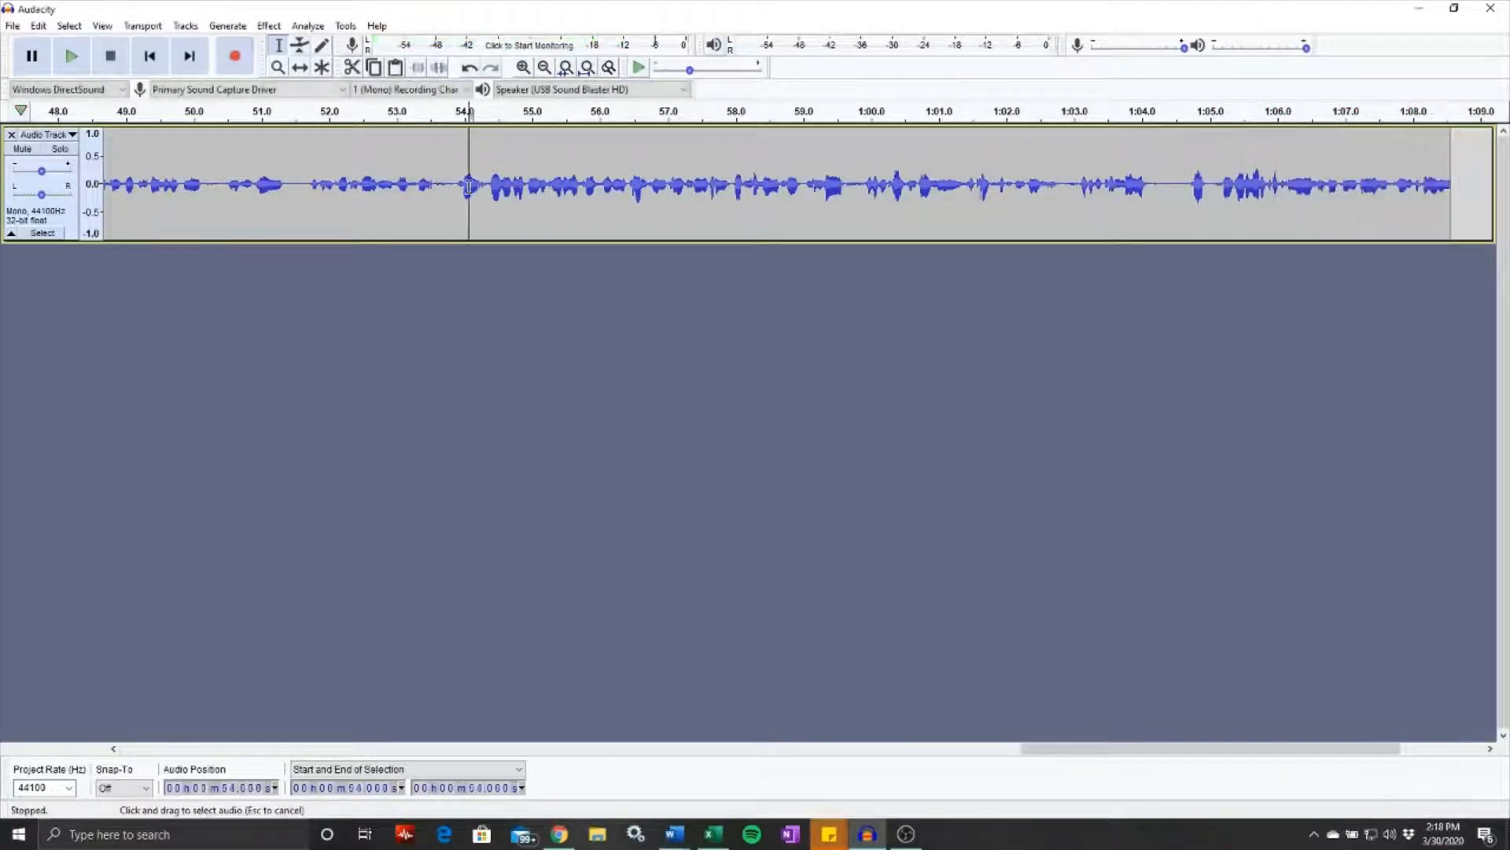
pyautogui.click(435, 161)
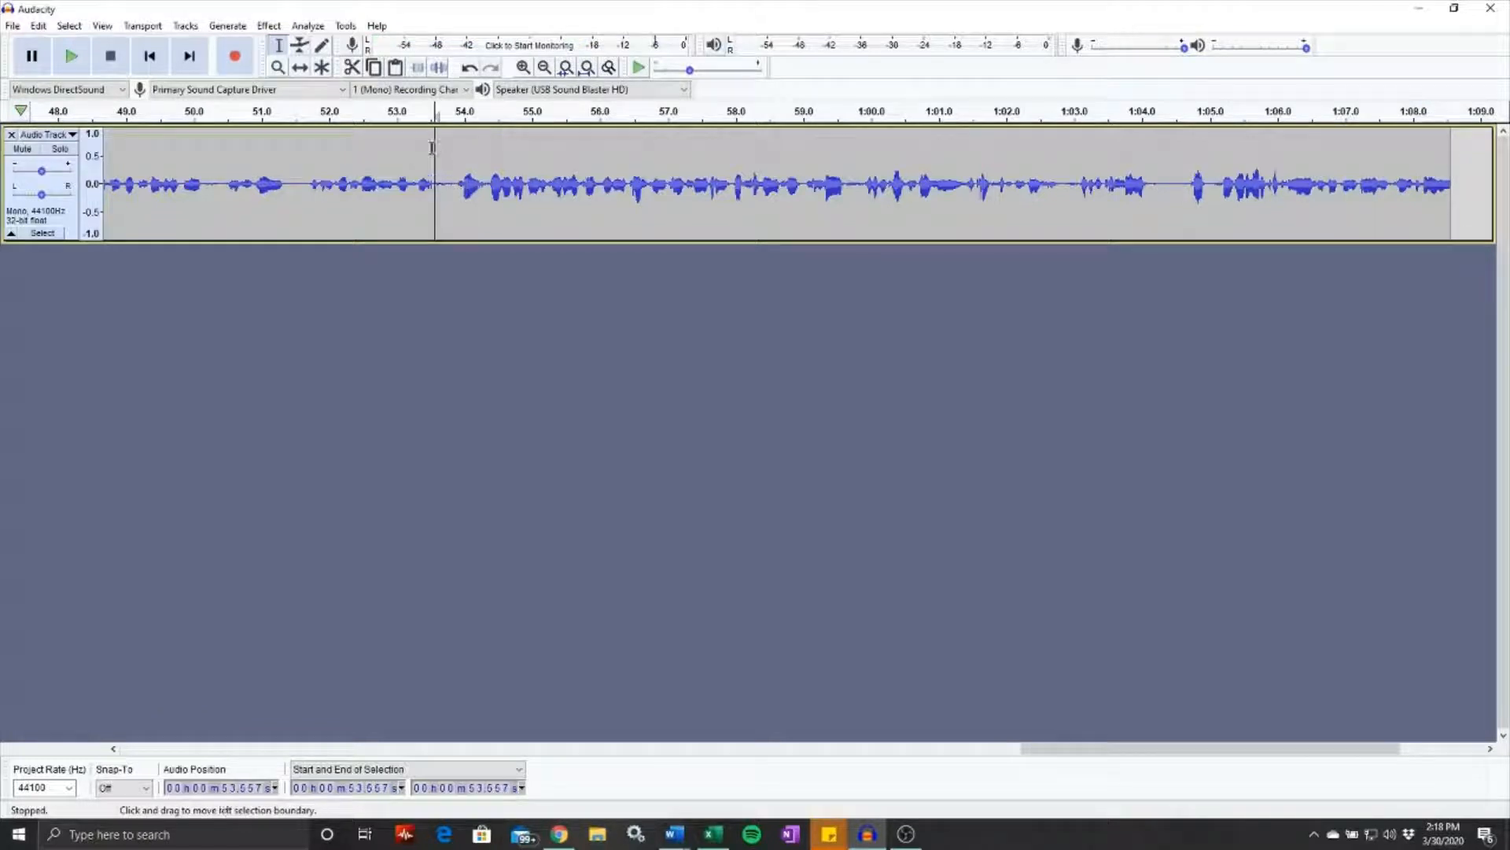
pyautogui.hotkey('ctrl', 'a')
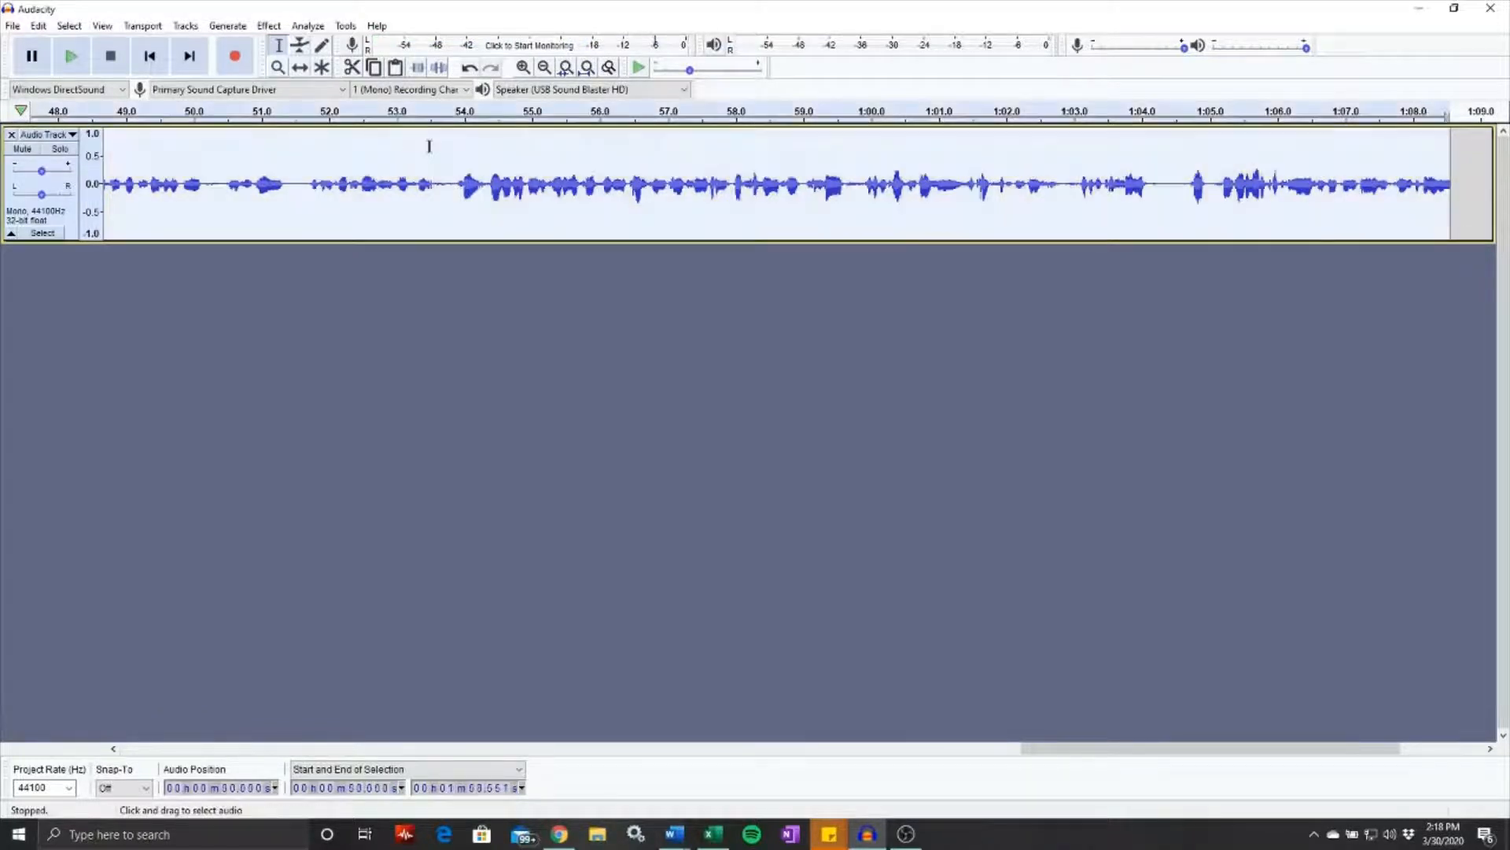
pyautogui.press('Delete')
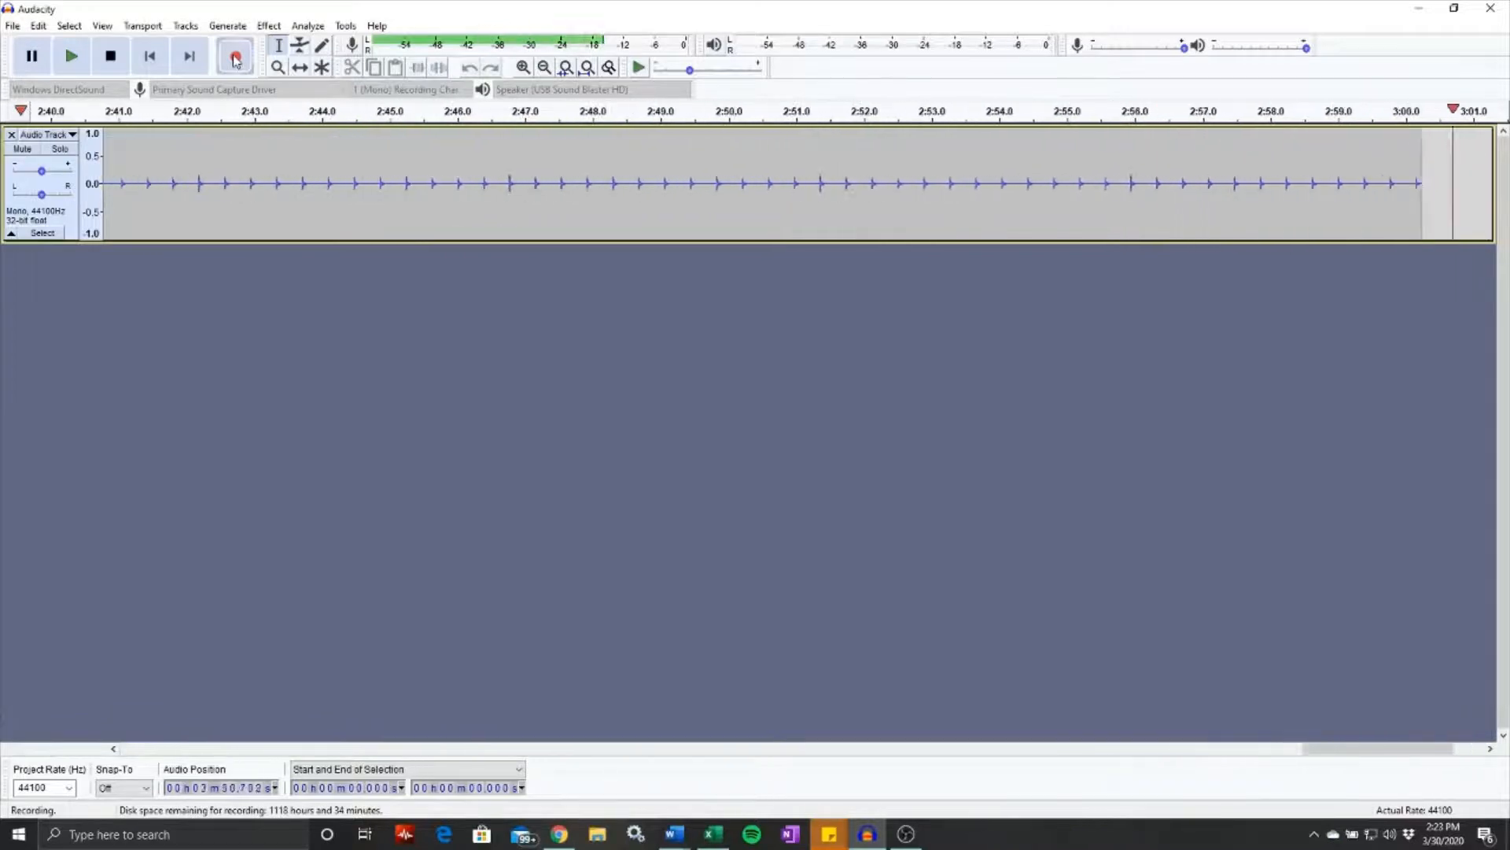
# Step: Finish the click recording at about four minutes and normalize the whole take to a peak amplitude of -4 dB
pyautogui.click(112, 67)
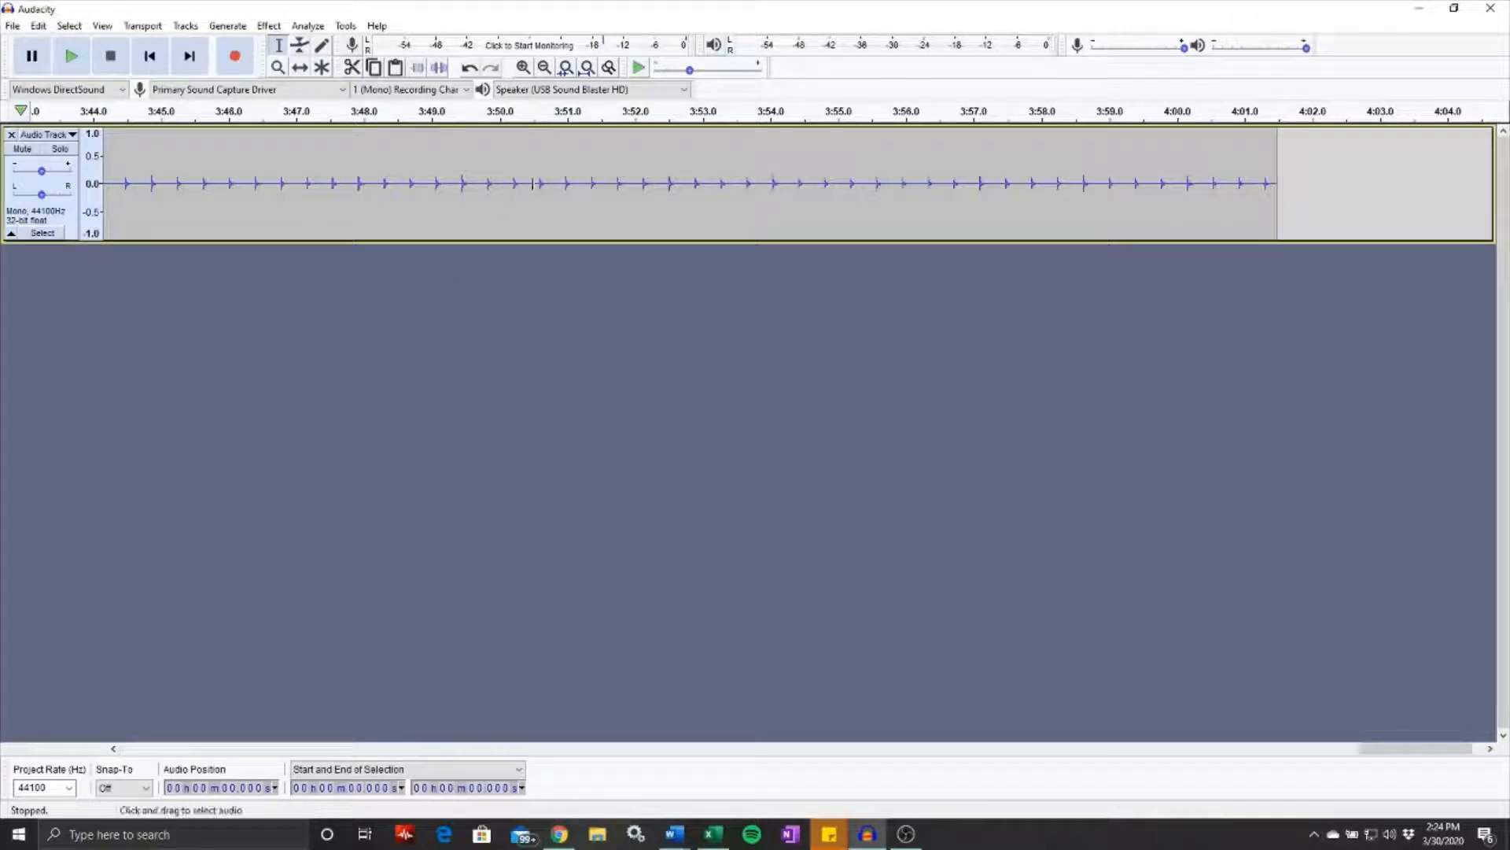
pyautogui.click(237, 186)
pyautogui.doubleClick(607, 153)
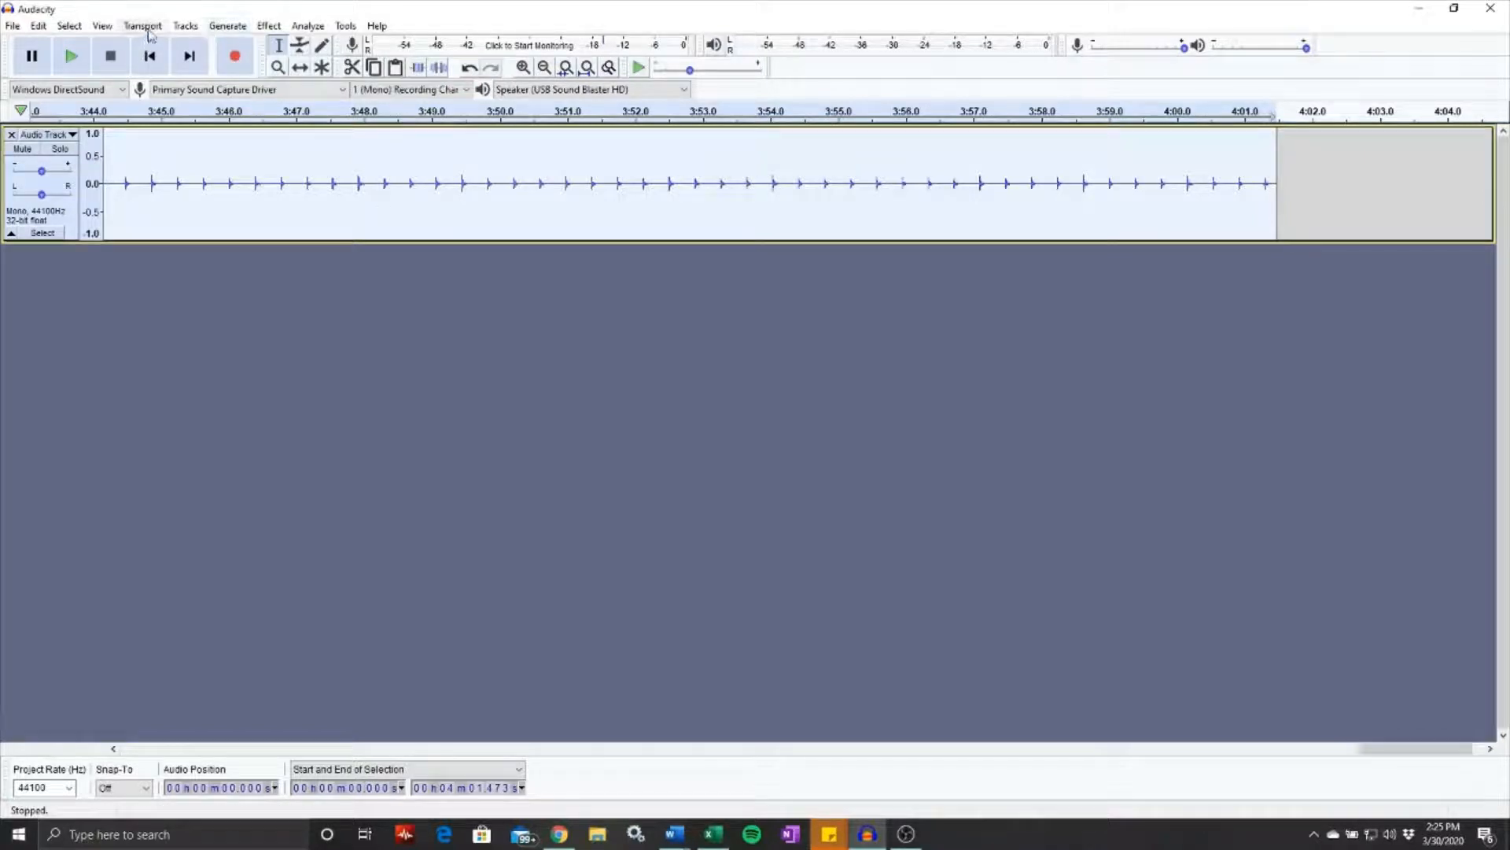
pyautogui.click(227, 26)
pyautogui.moveTo(269, 26)
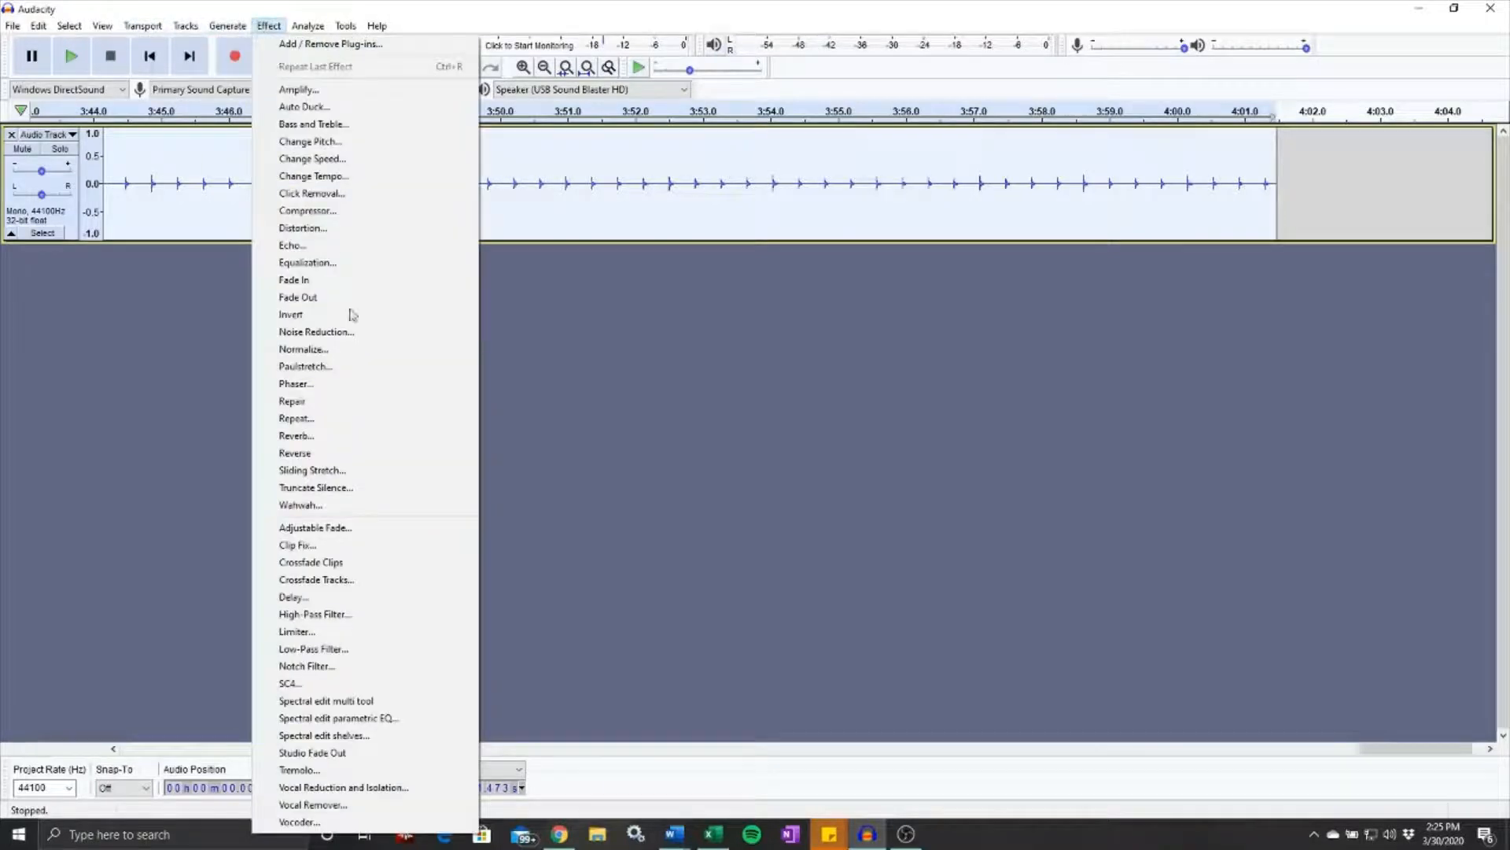
pyautogui.click(403, 348)
pyautogui.moveTo(837, 394); pyautogui.dragTo(723, 399)
pyautogui.write('-')
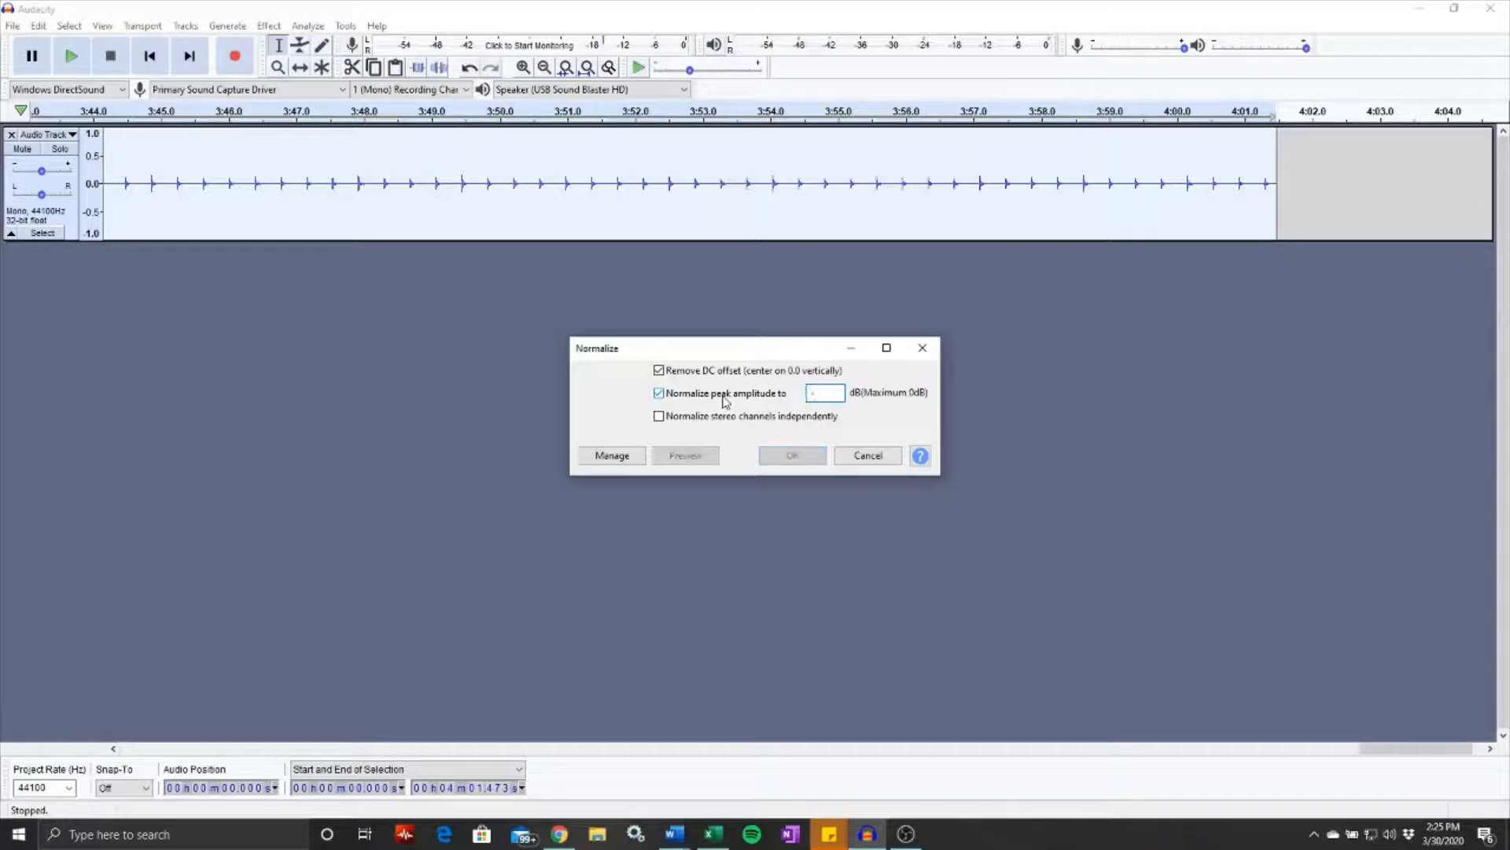
pyautogui.write('4')
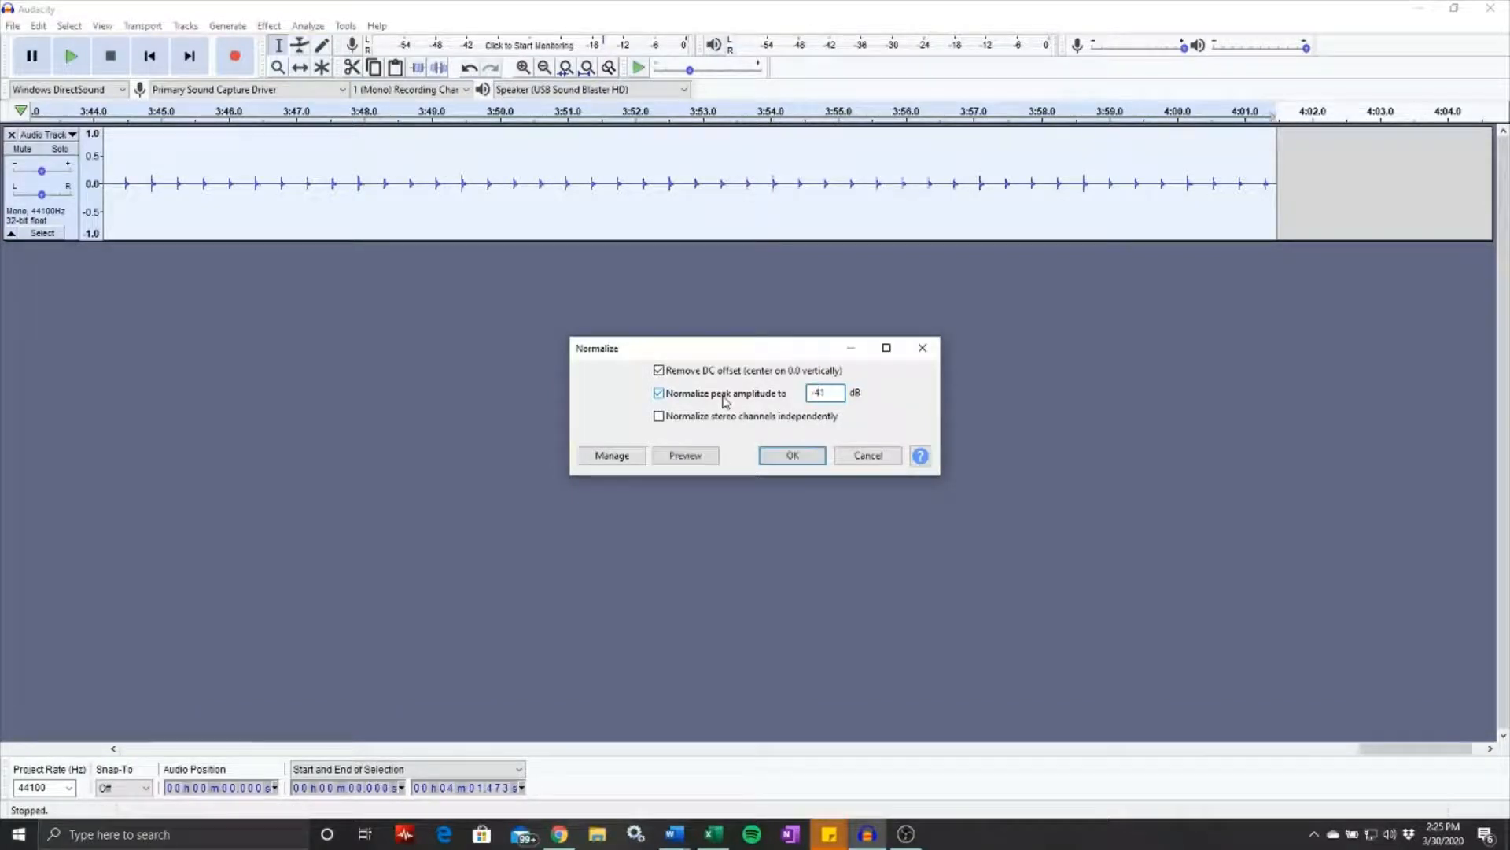
pyautogui.press('Return')
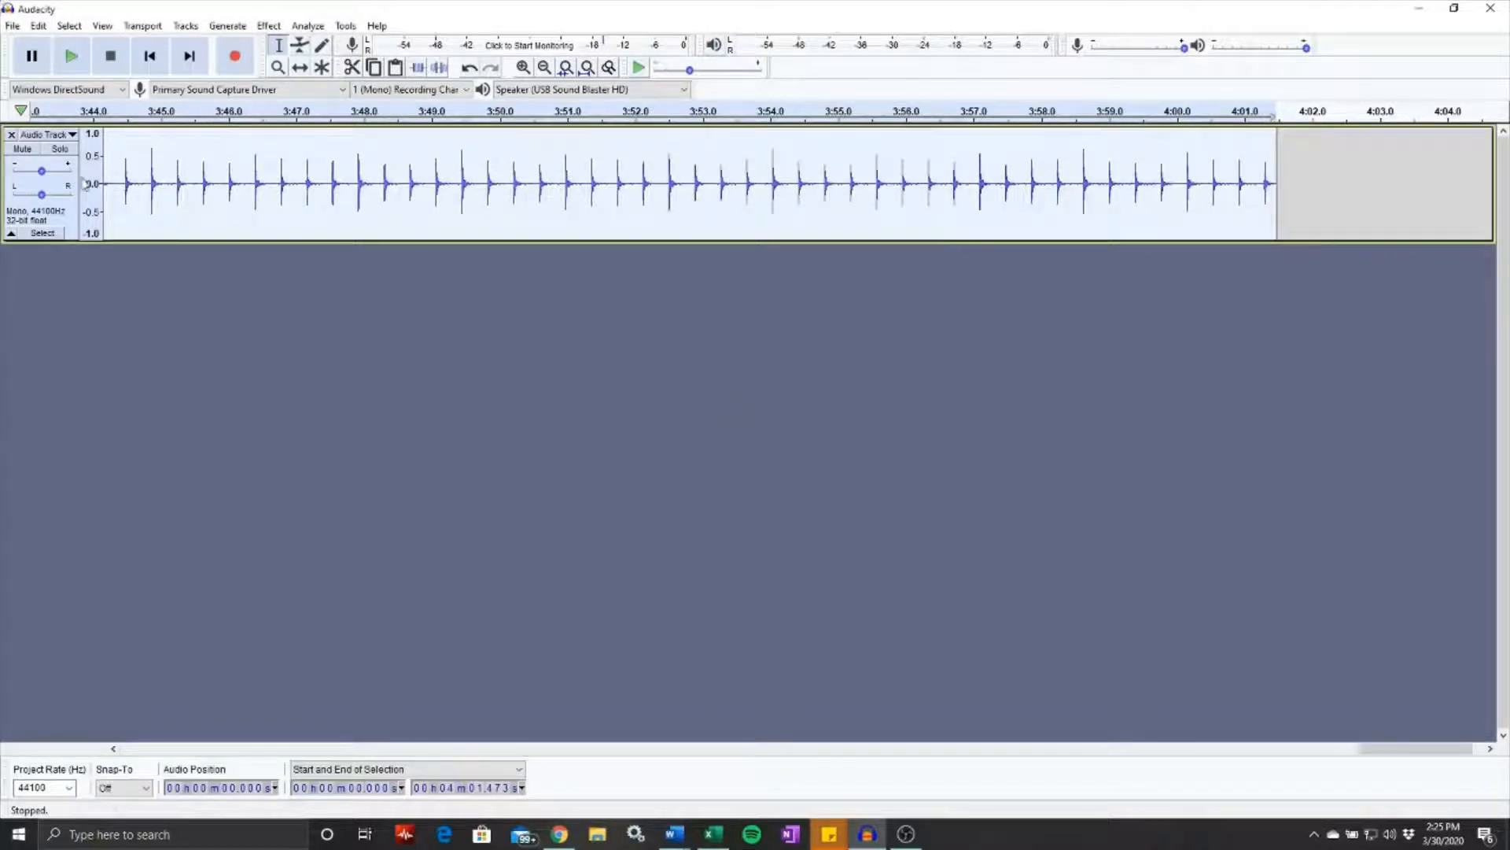
# Step: Lower the click track's gain while listening to it play, stop playback and return to the start
pyautogui.moveTo(41, 171); pyautogui.dragTo(27, 171)
pyautogui.click(145, 252)
pyautogui.press('space')
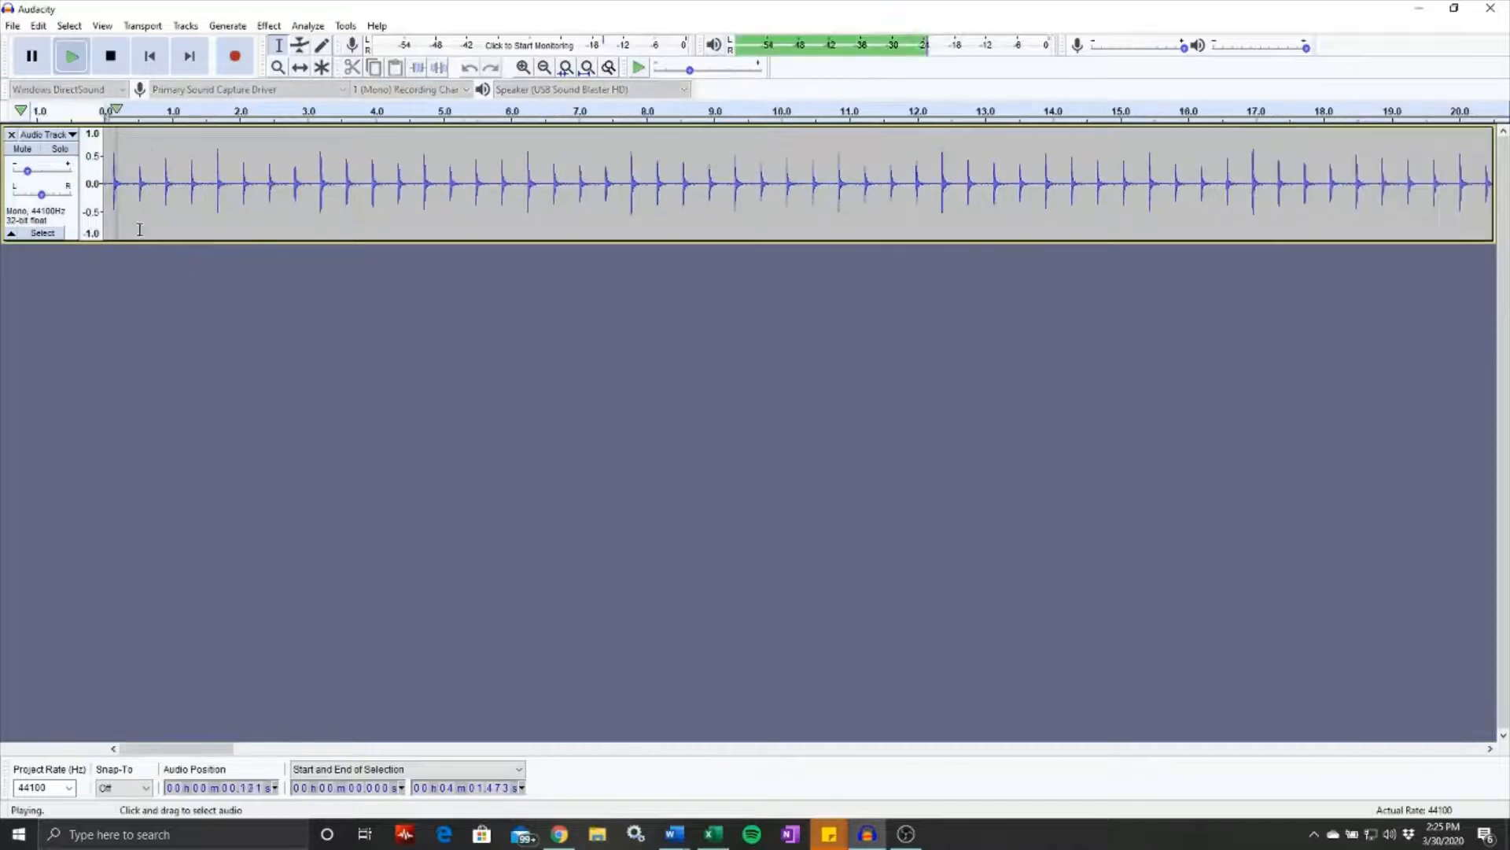
pyautogui.moveTo(28, 171); pyautogui.dragTo(30, 173)
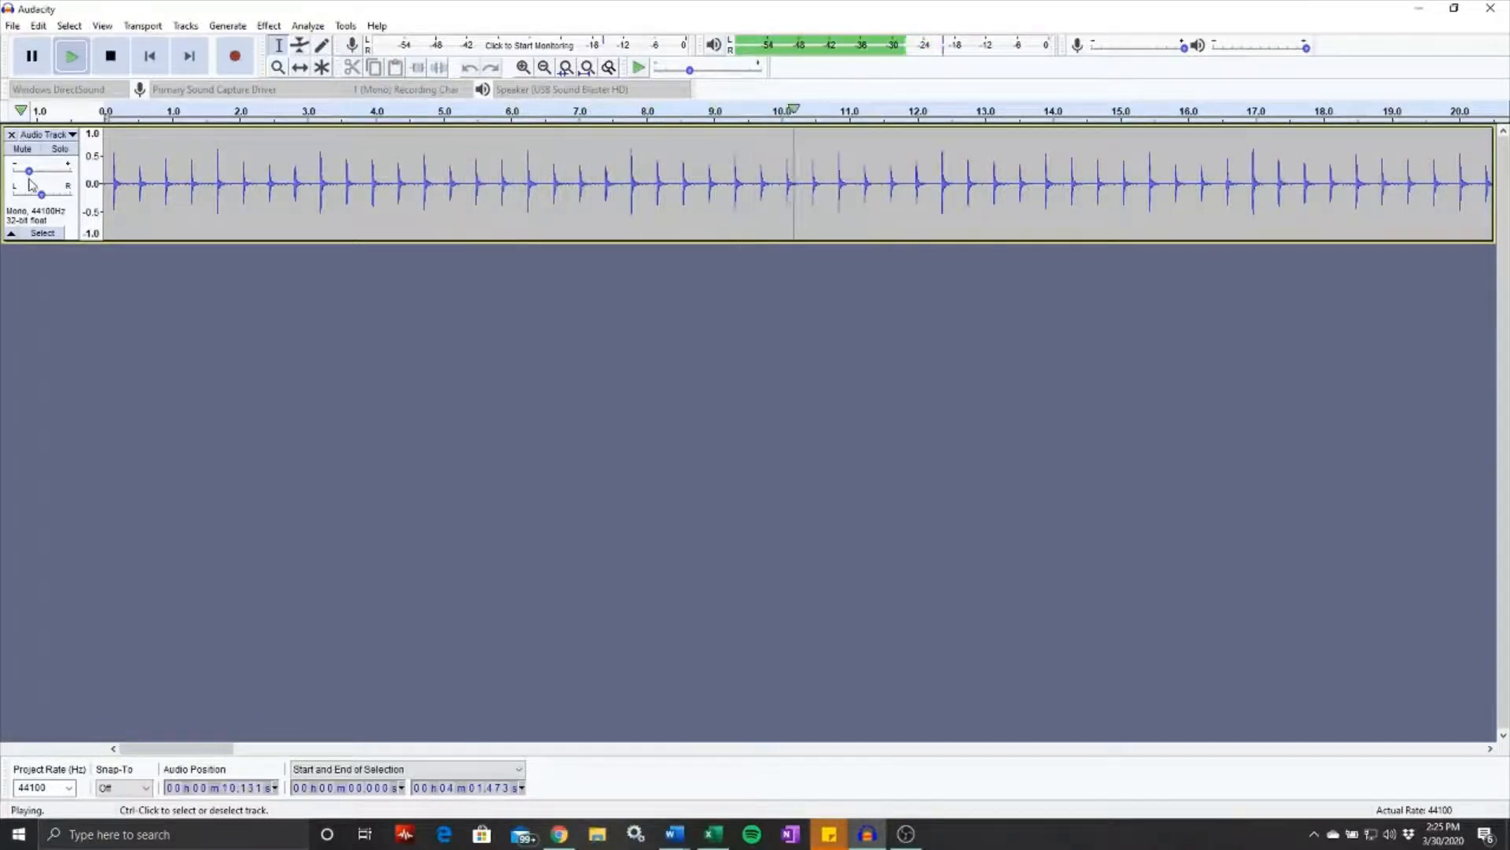
pyautogui.moveTo(31, 177); pyautogui.dragTo(30, 176)
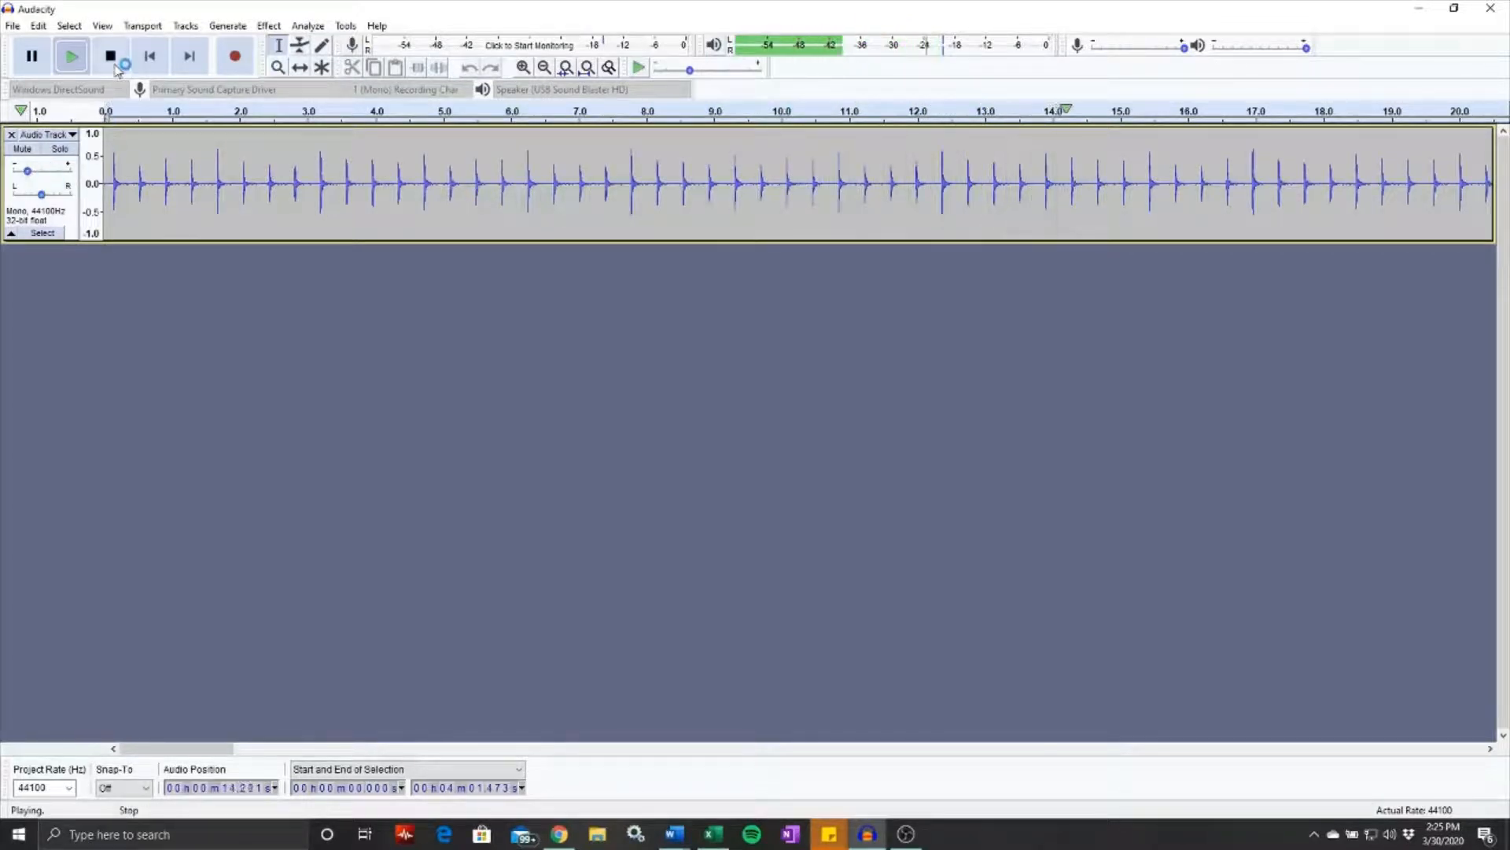
pyautogui.click(114, 63)
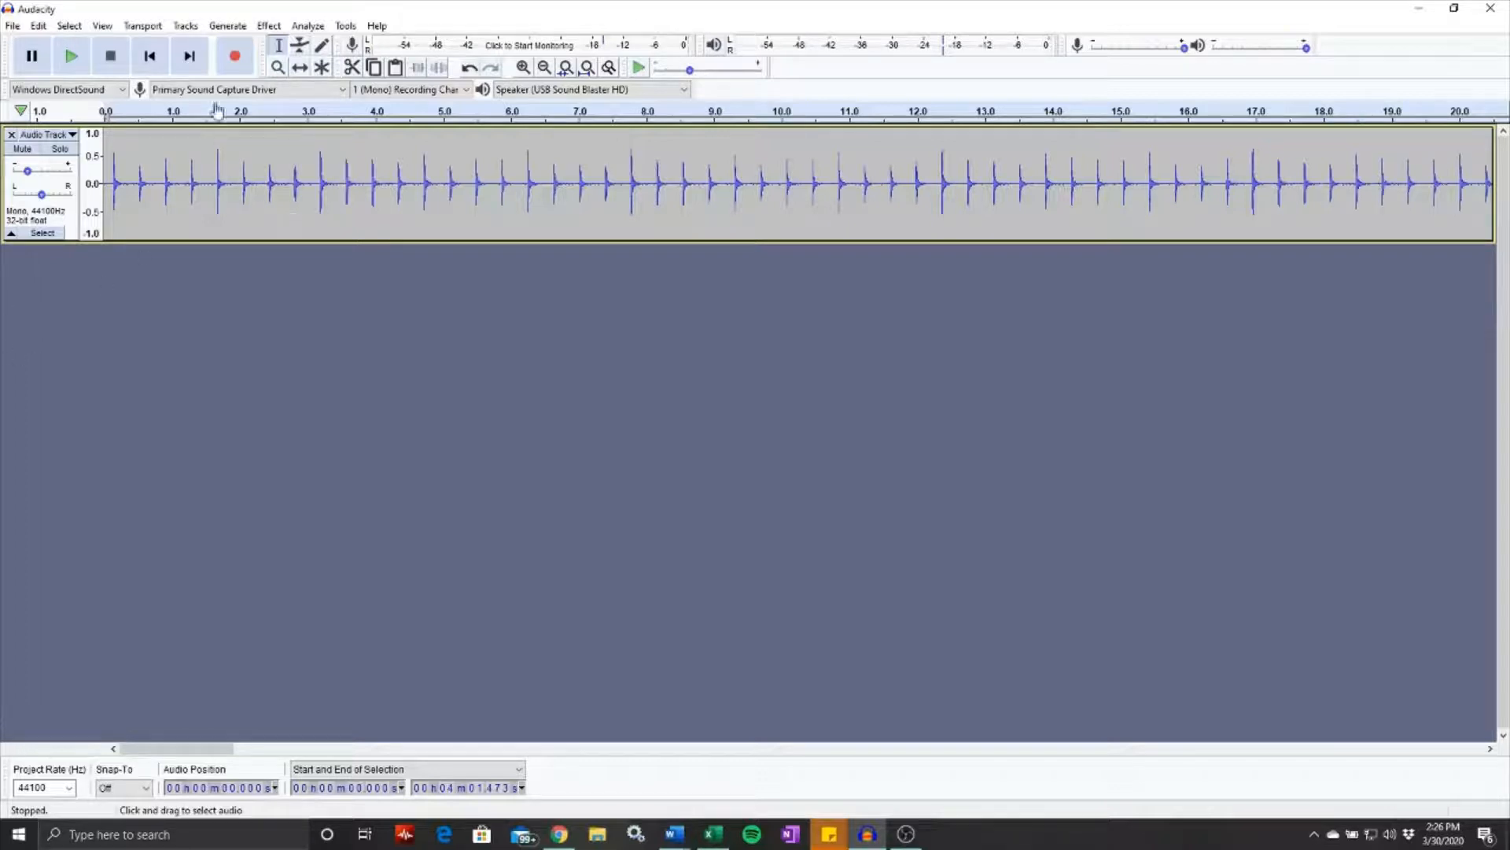
pyautogui.click(146, 58)
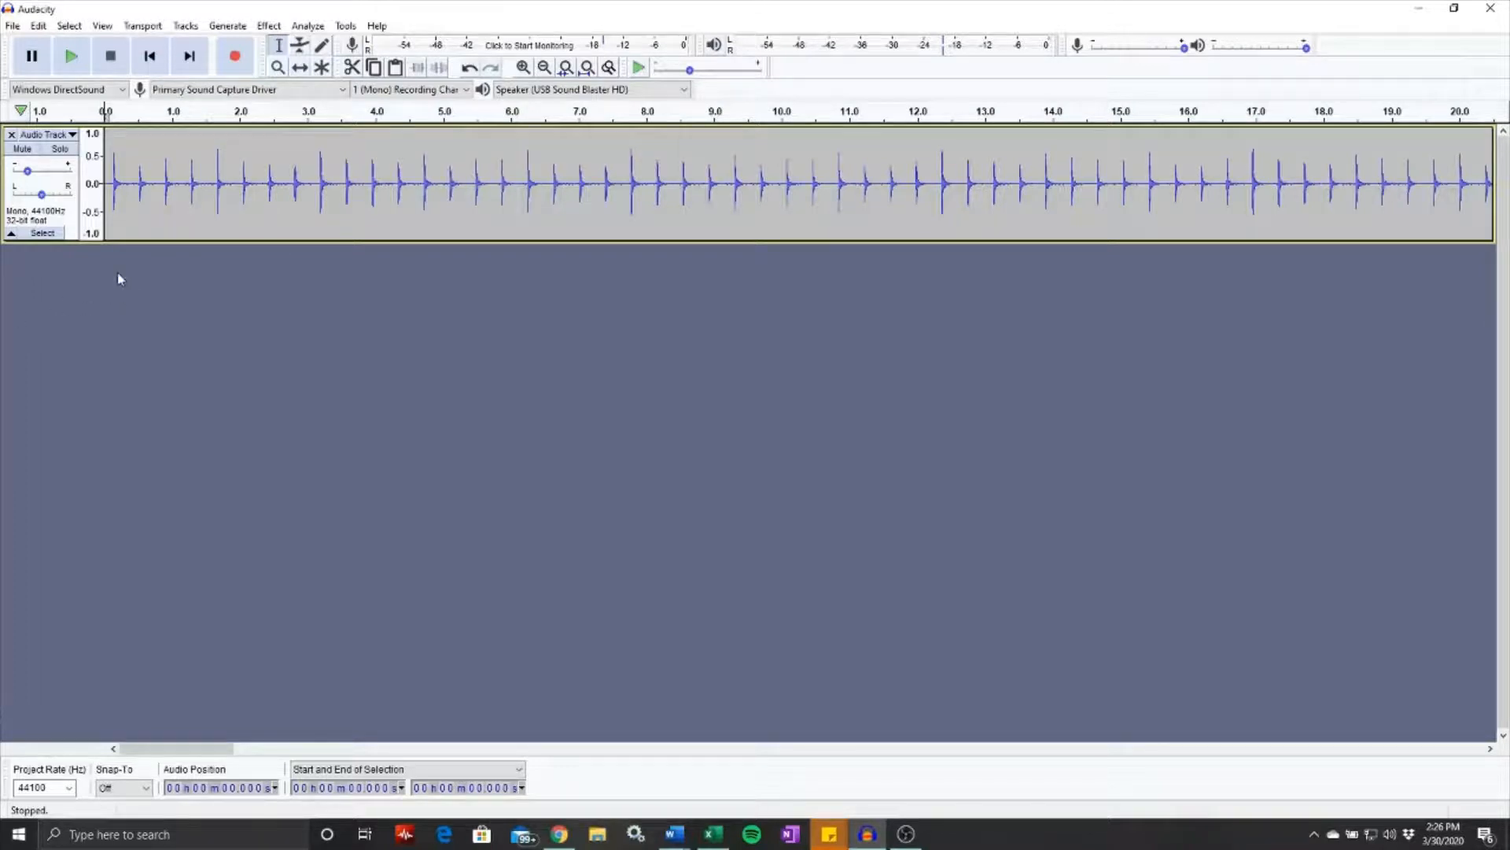
# Step: Save the project as "Oh Sususana" in the Audacity Class Work folder
pyautogui.click(12, 29)
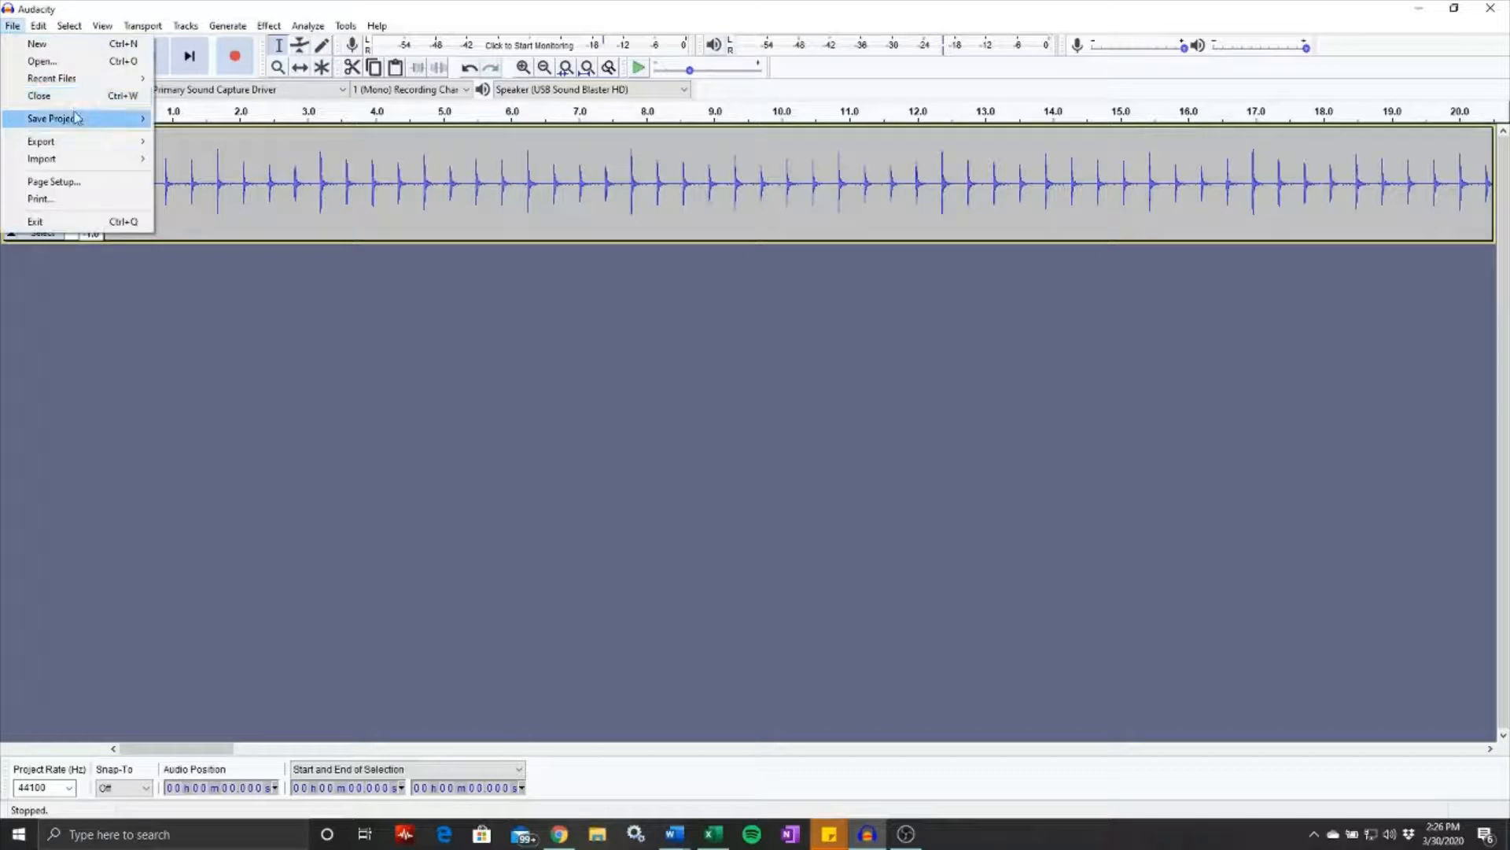
pyautogui.click(181, 137)
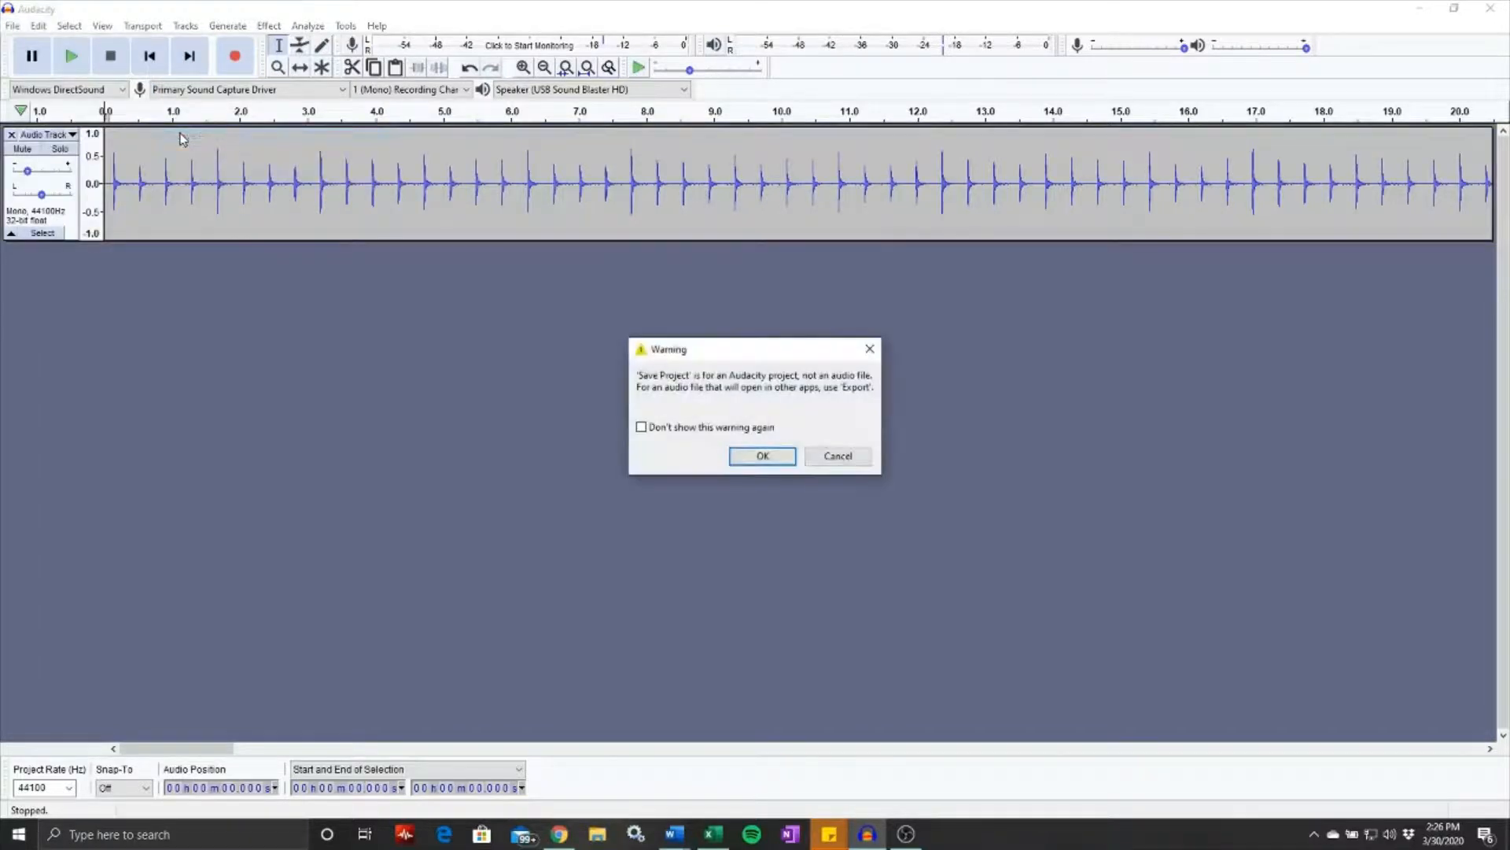
pyautogui.press('Return')
pyautogui.write('Oh Susuana')
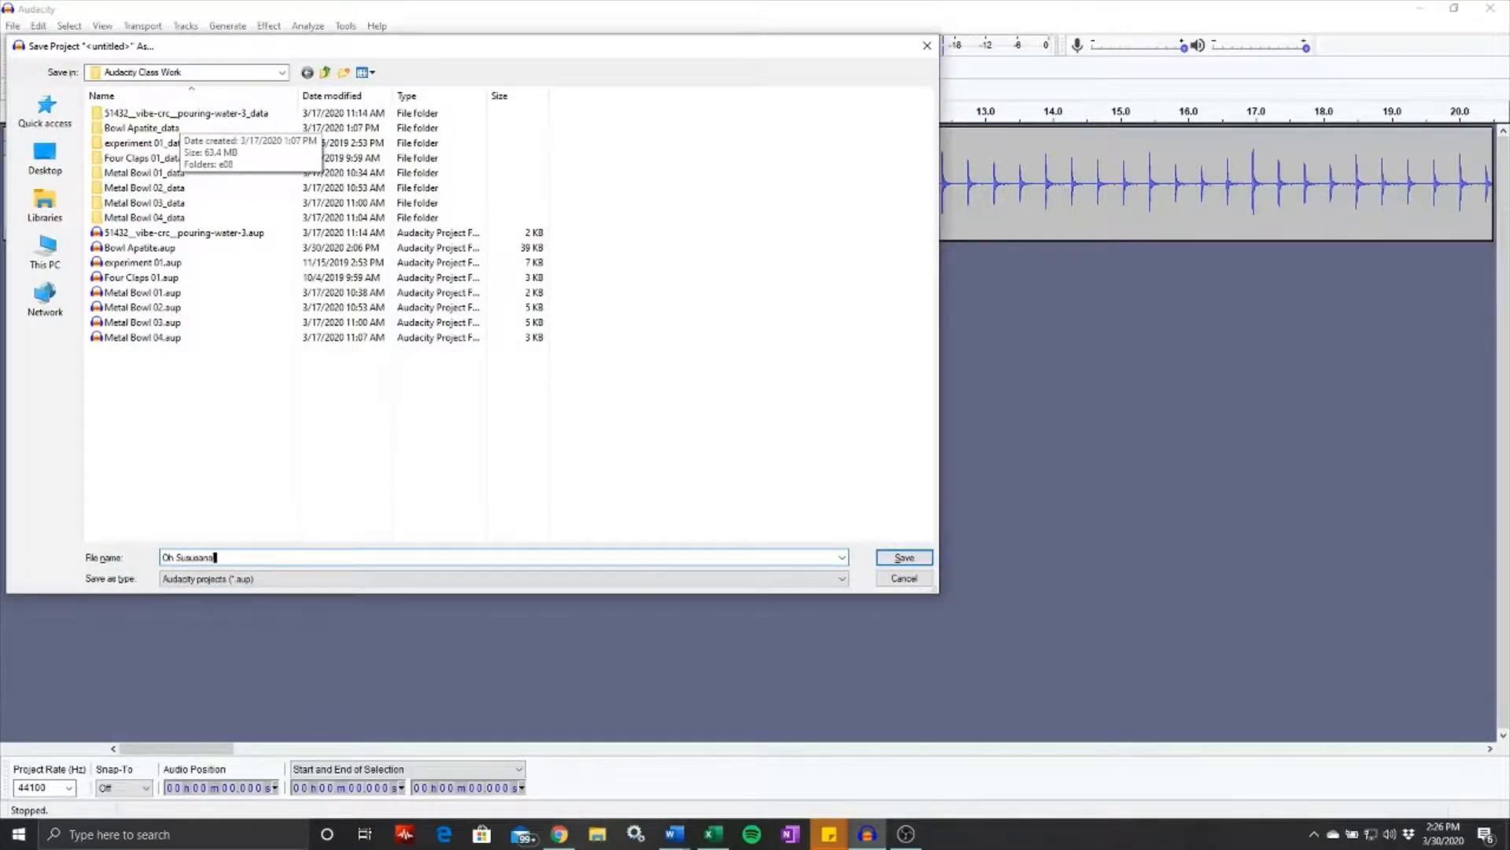
pyautogui.press('Return')
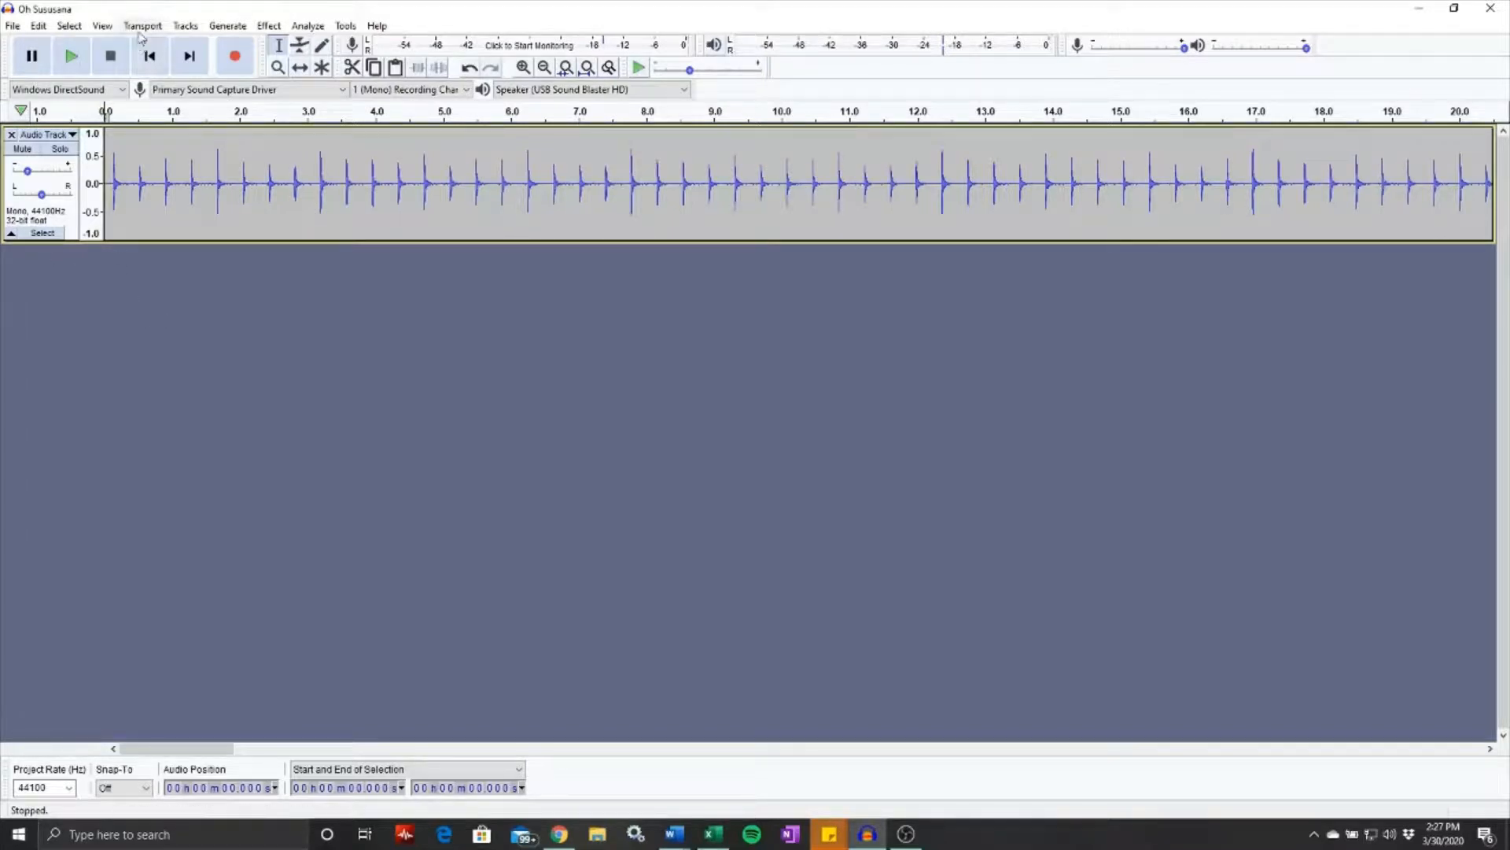
# Step: Add a second mono track below the click track
pyautogui.click(186, 26)
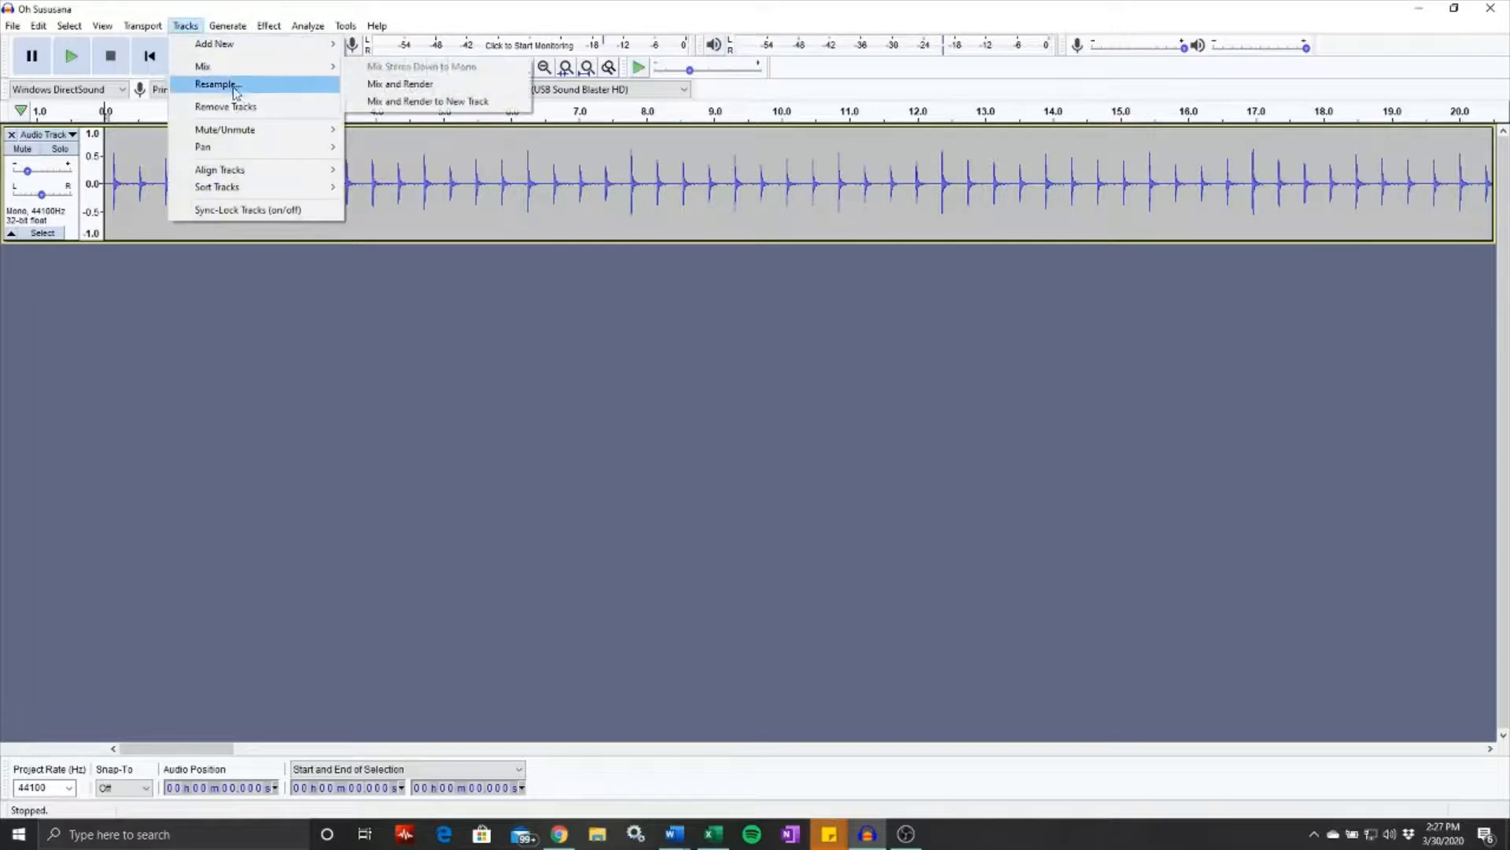
pyautogui.moveTo(236, 45)
pyautogui.click(368, 45)
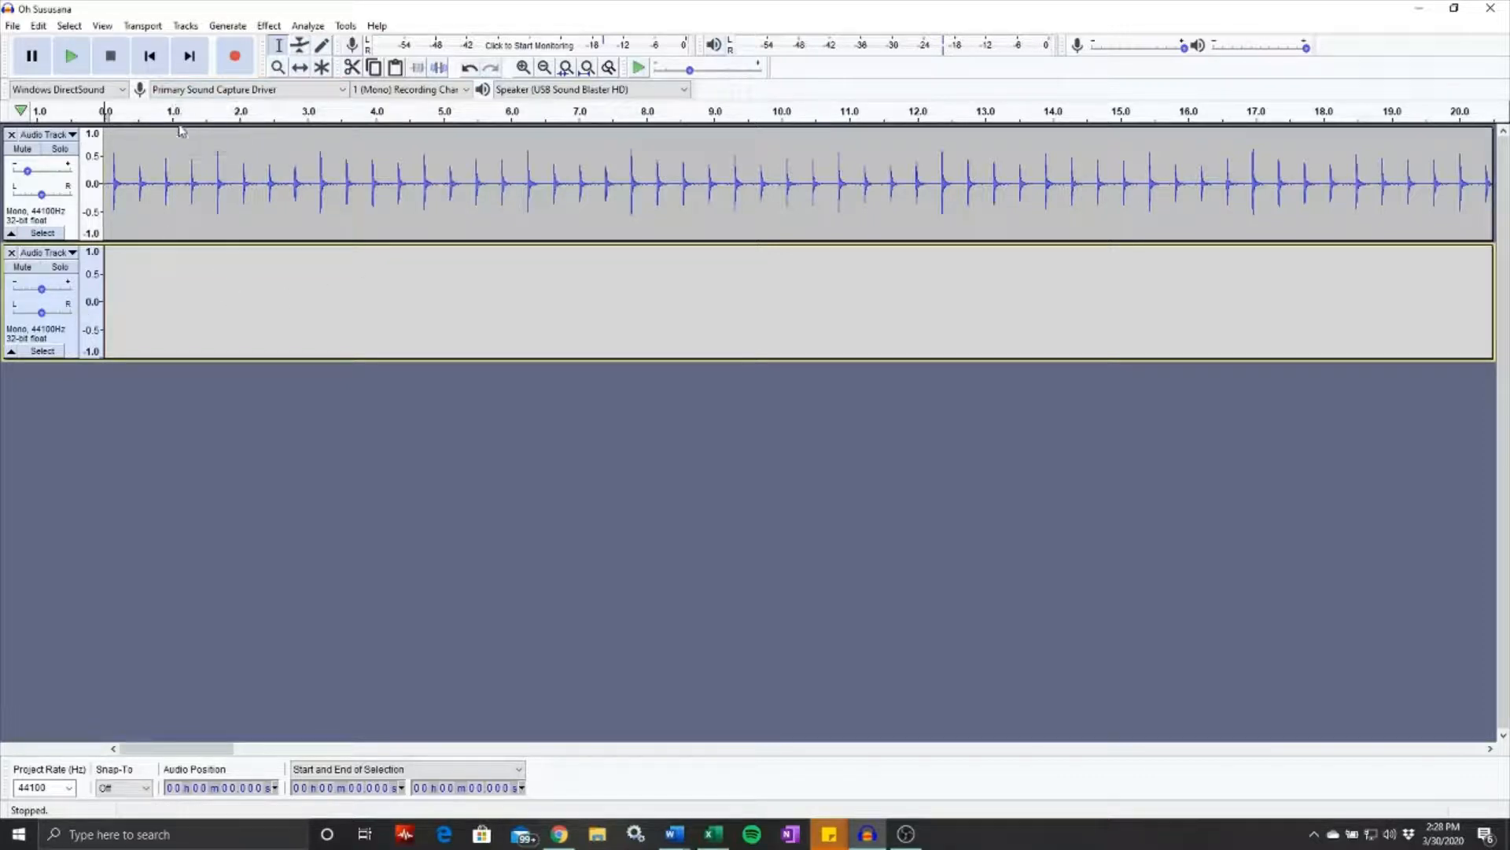
# Step: Record onto the second track, mute the click track during the take and stop recording at about 1:54
pyautogui.click(247, 67)
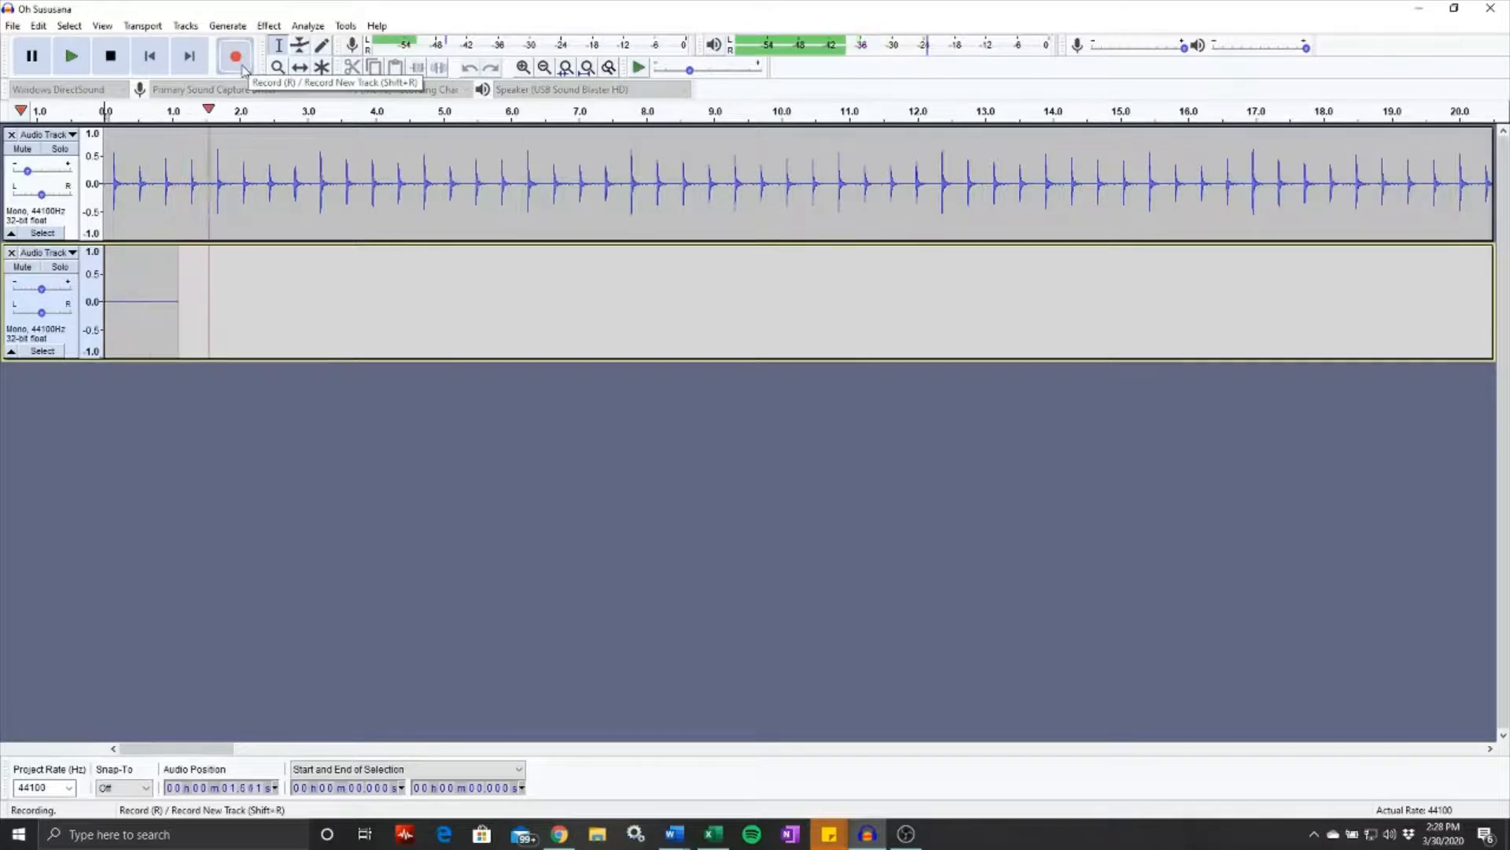
pyautogui.click(22, 149)
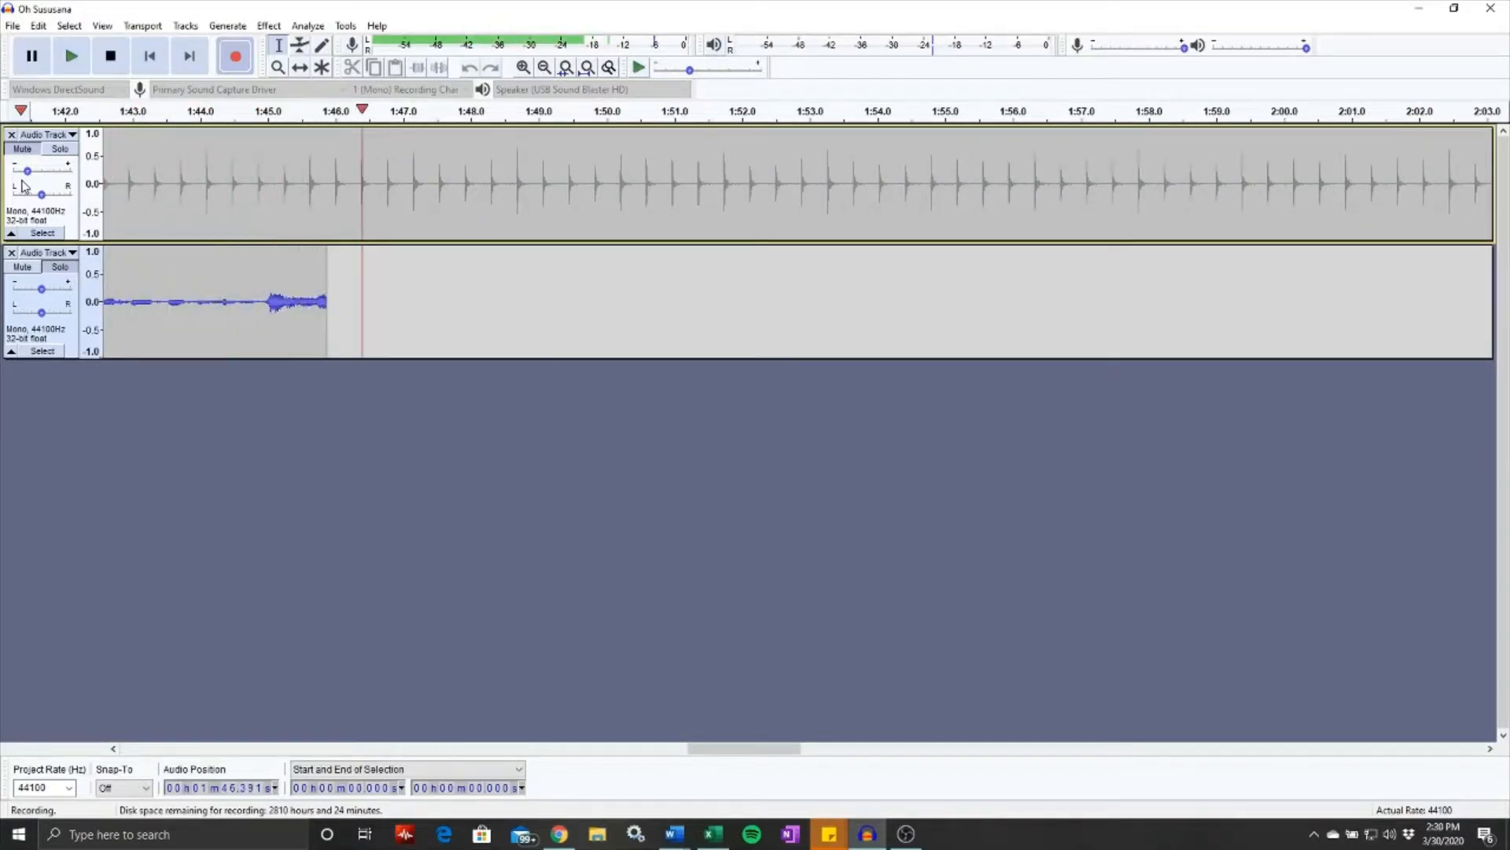
pyautogui.click(108, 54)
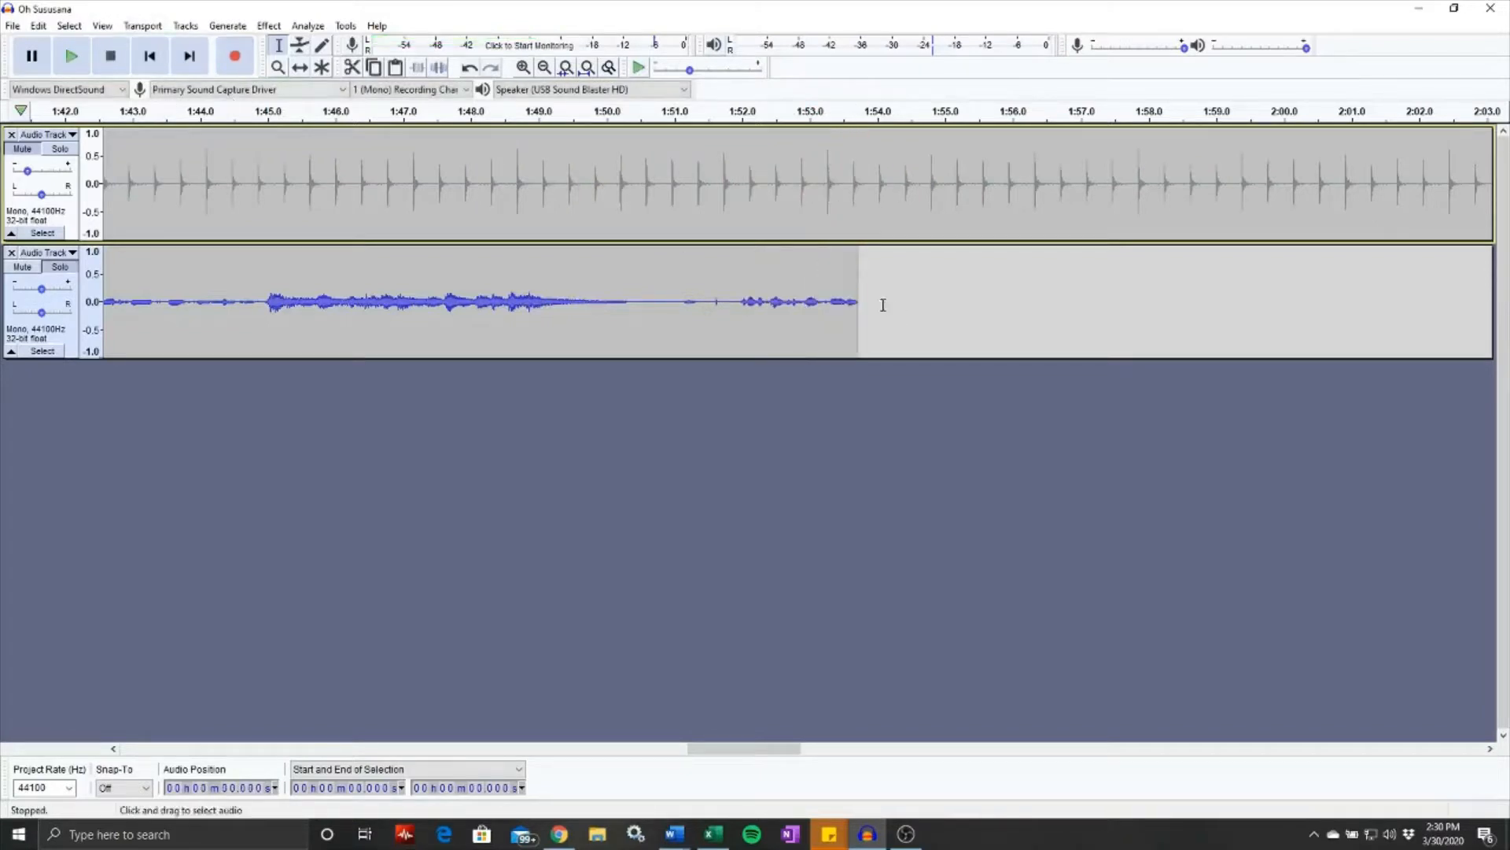
pyautogui.moveTo(875, 304); pyautogui.dragTo(18, 277)
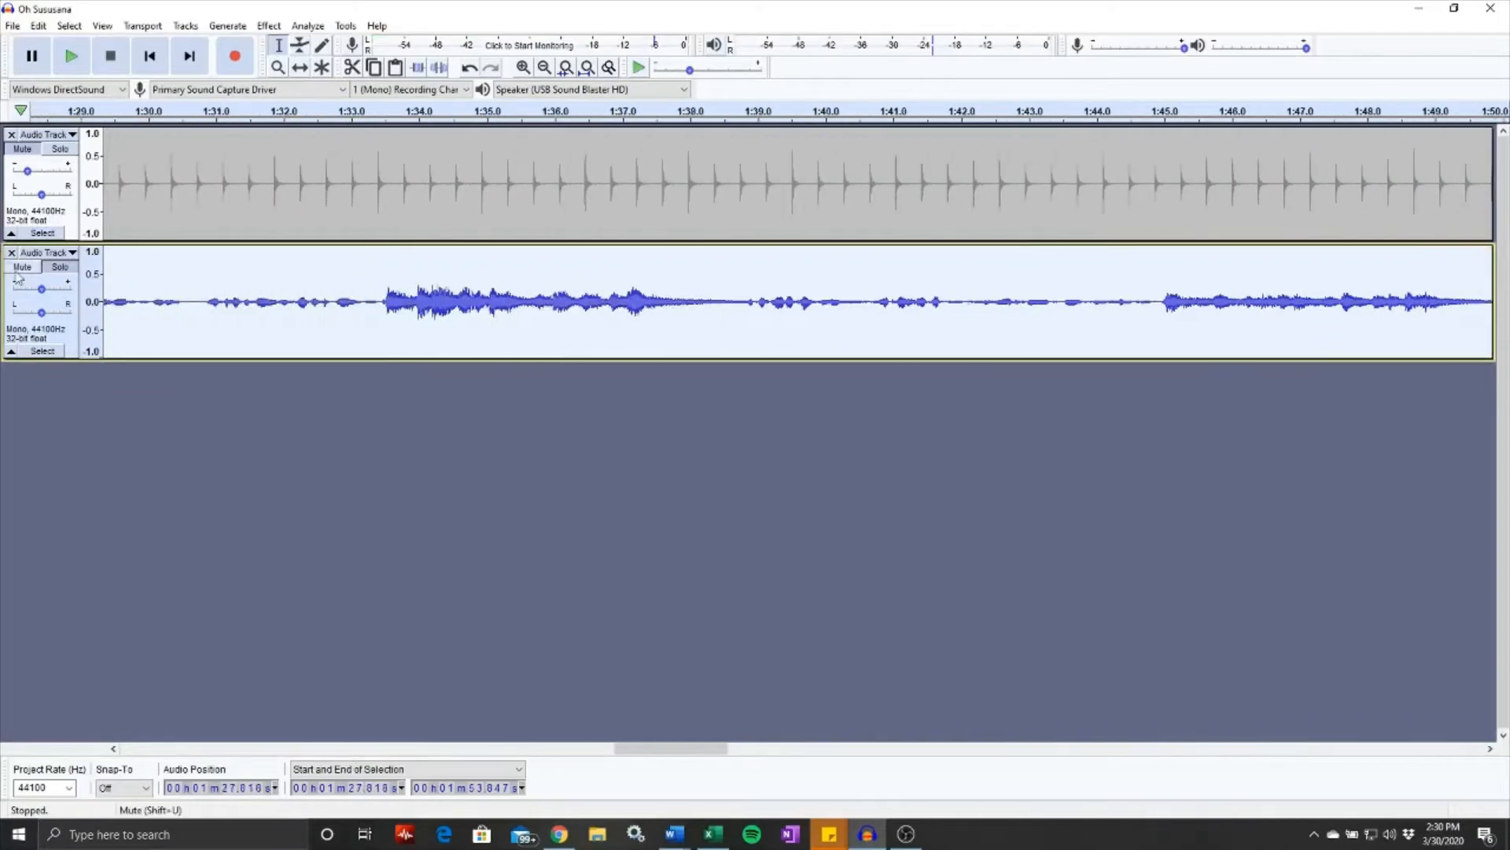
pyautogui.hotkey('ctrl', 'a')
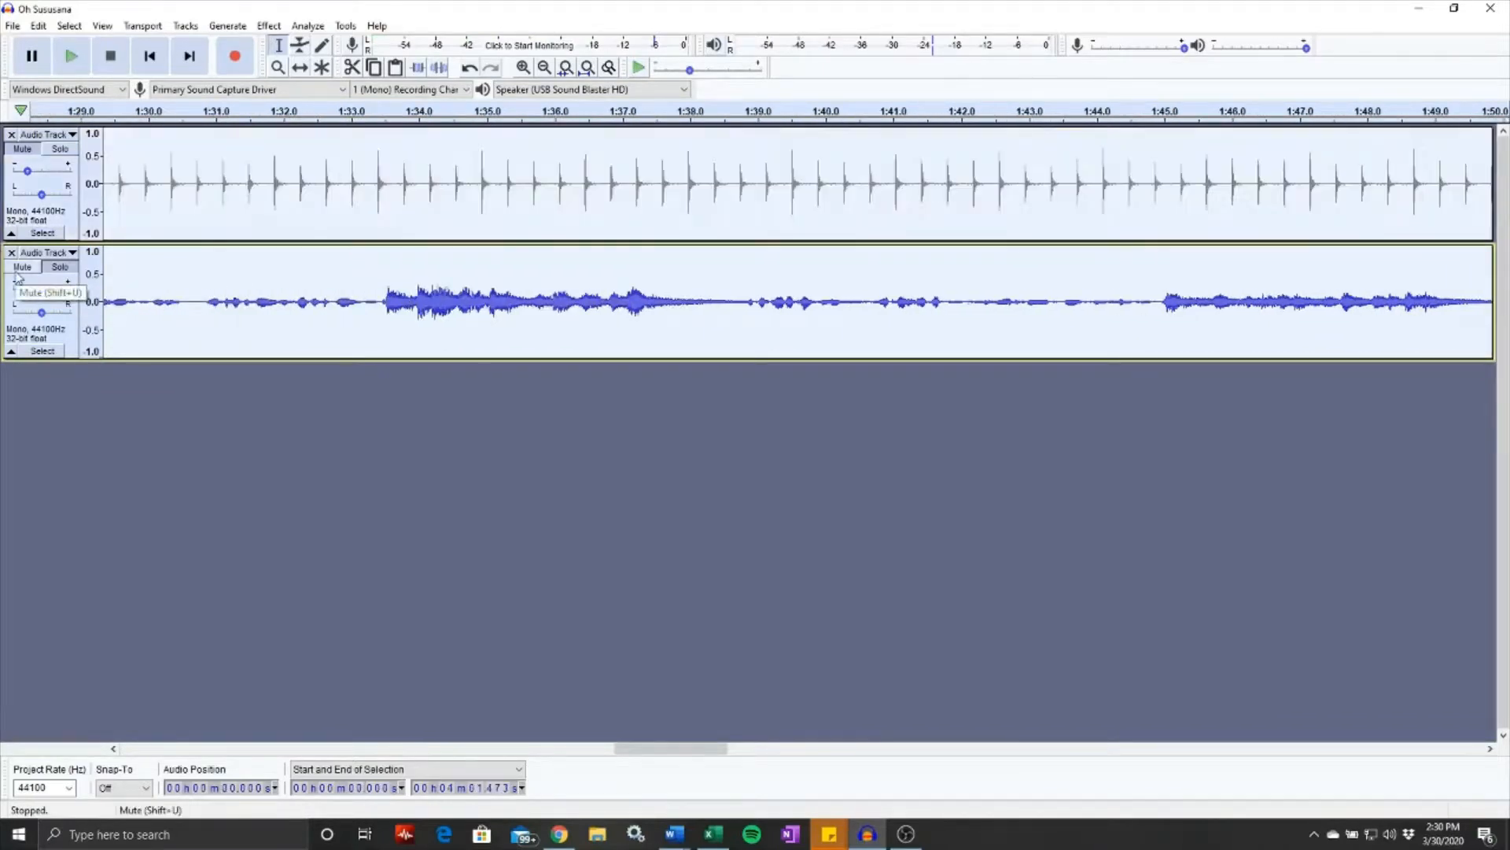
pyautogui.click(365, 313)
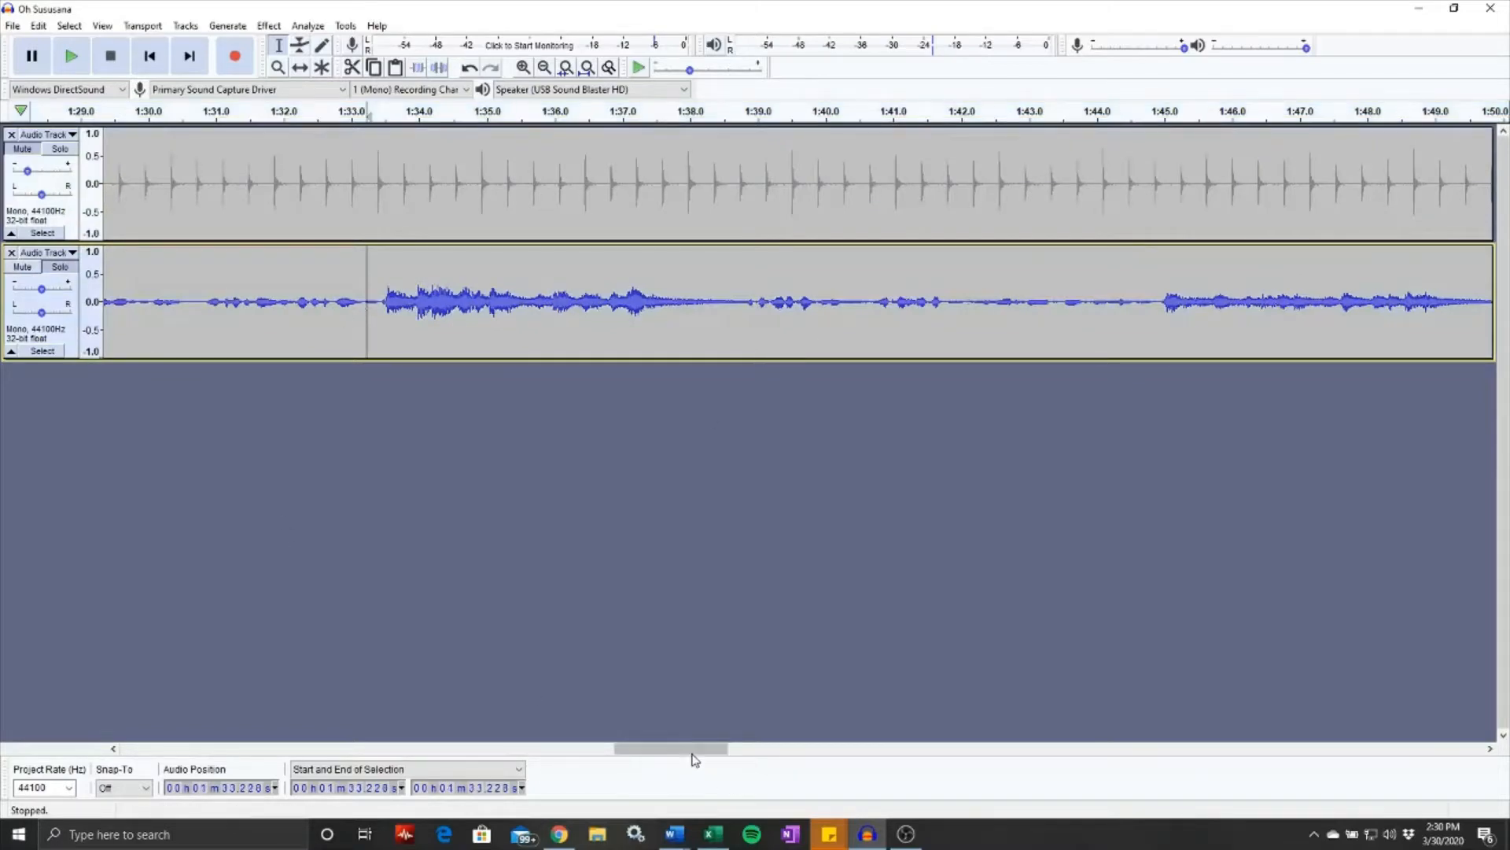
pyautogui.moveTo(697, 749); pyautogui.dragTo(788, 688)
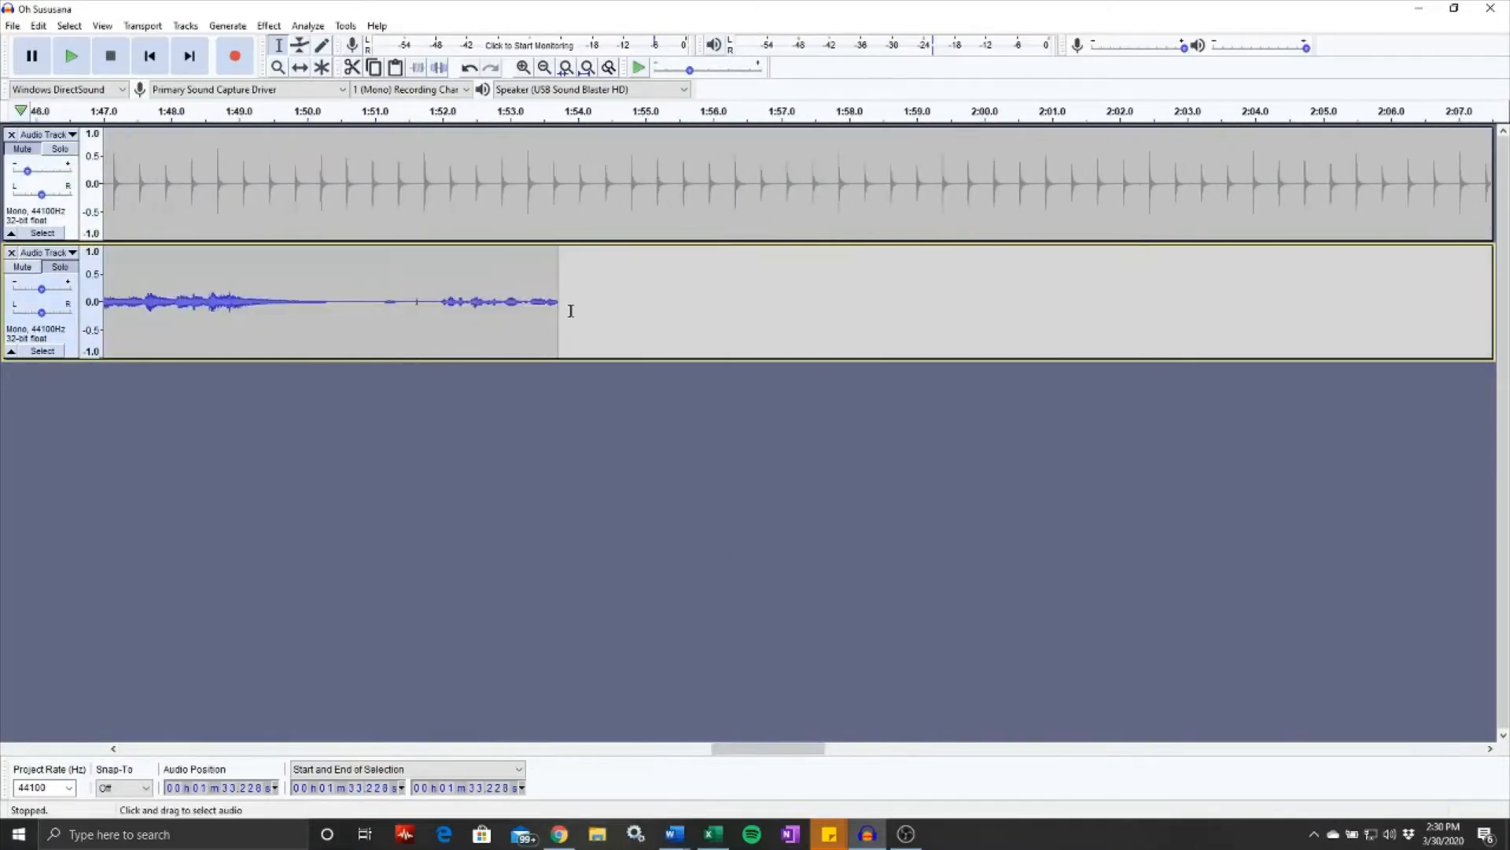
pyautogui.moveTo(570, 306); pyautogui.dragTo(110, 309)
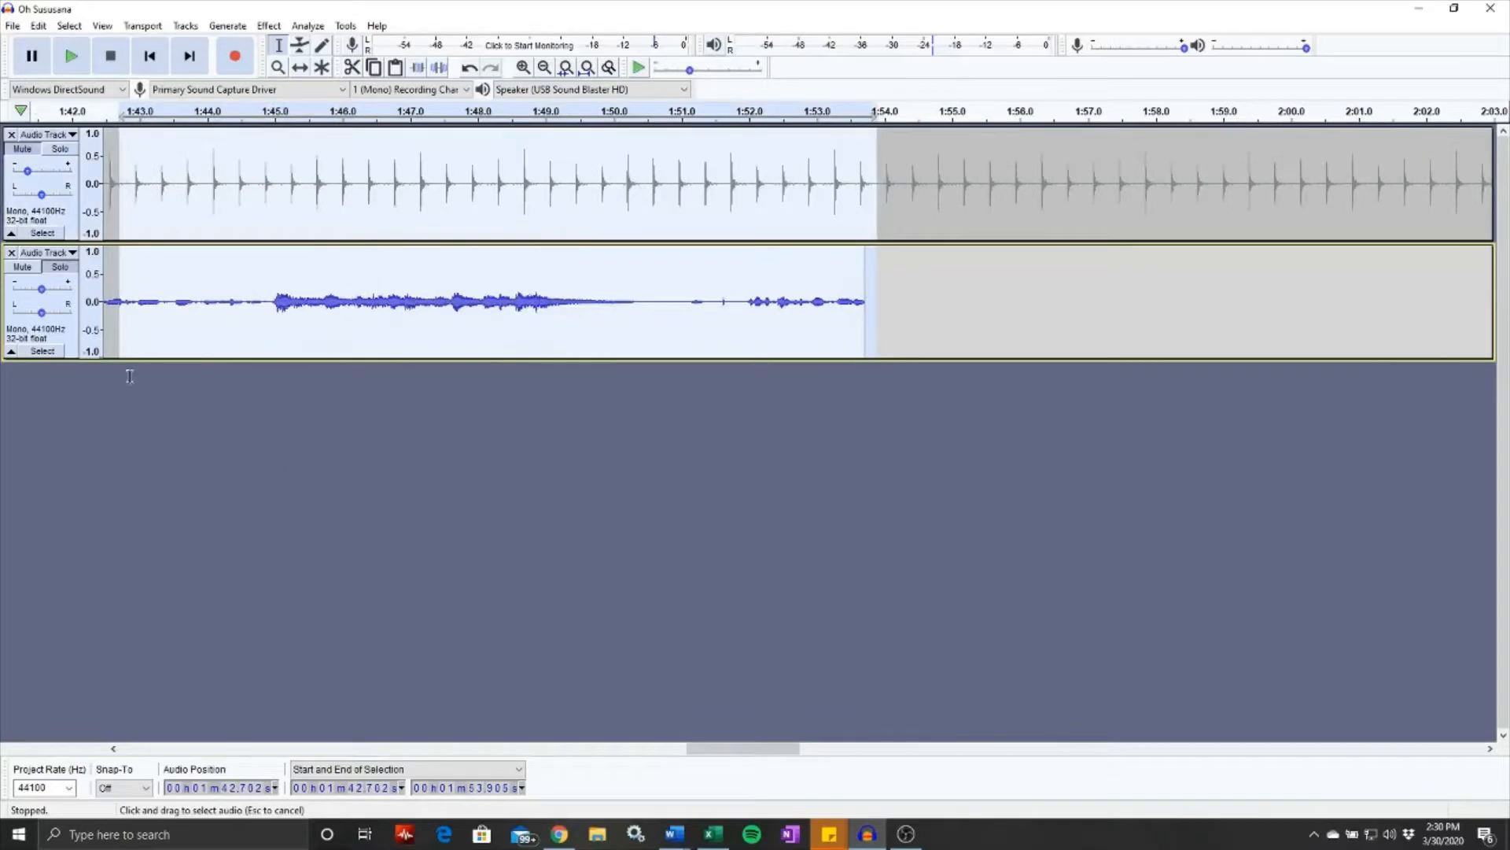
# Step: Select the whole take on the second track, from its end at about 1:54 back to 0:00, and delete it
pyautogui.moveTo(877, 346); pyautogui.dragTo(42, 256)
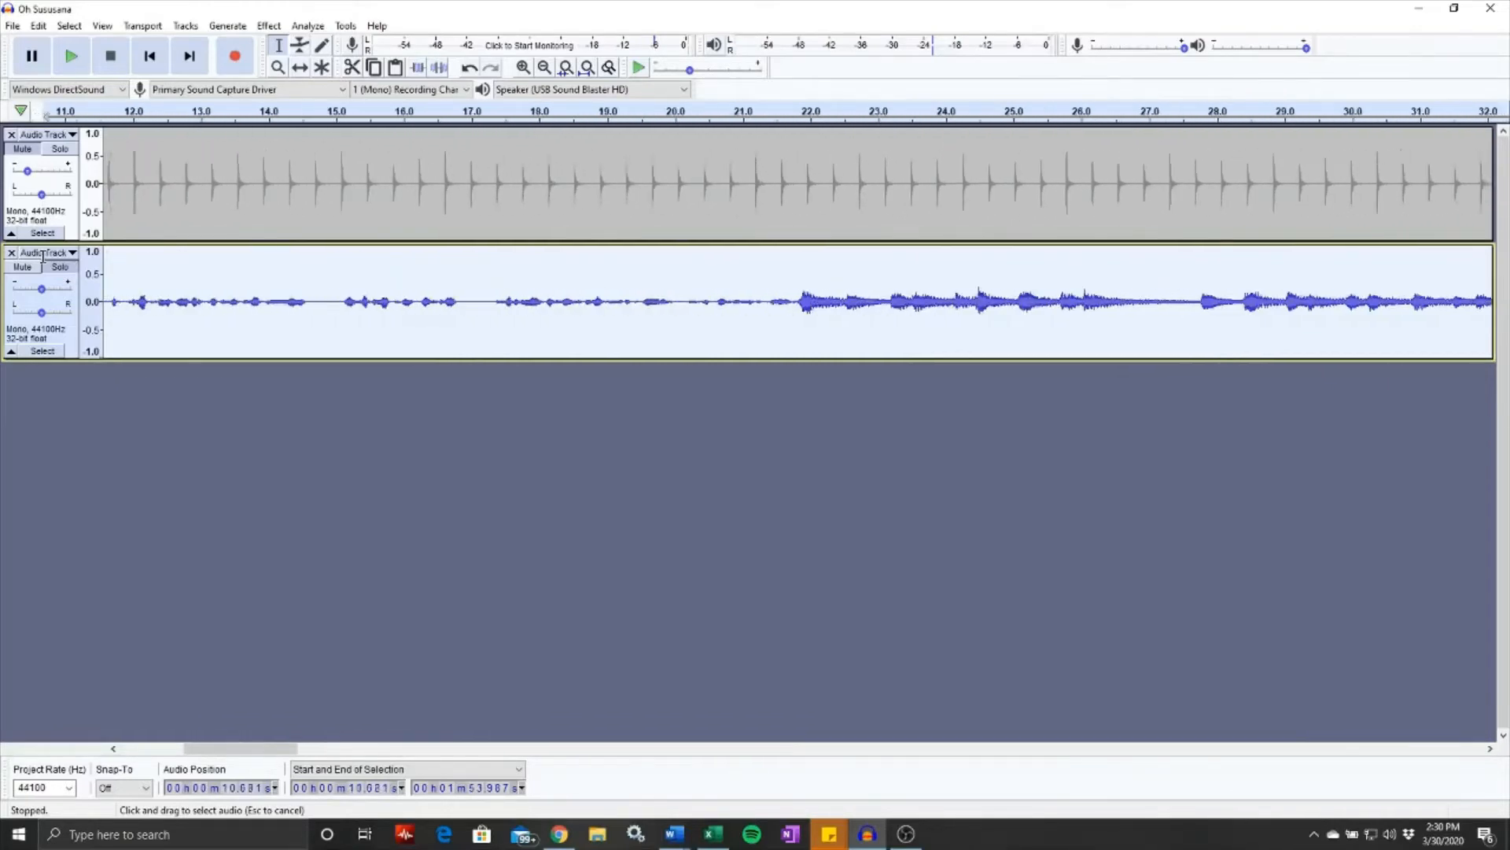
pyautogui.moveTo(42, 256); pyautogui.dragTo(41, 301)
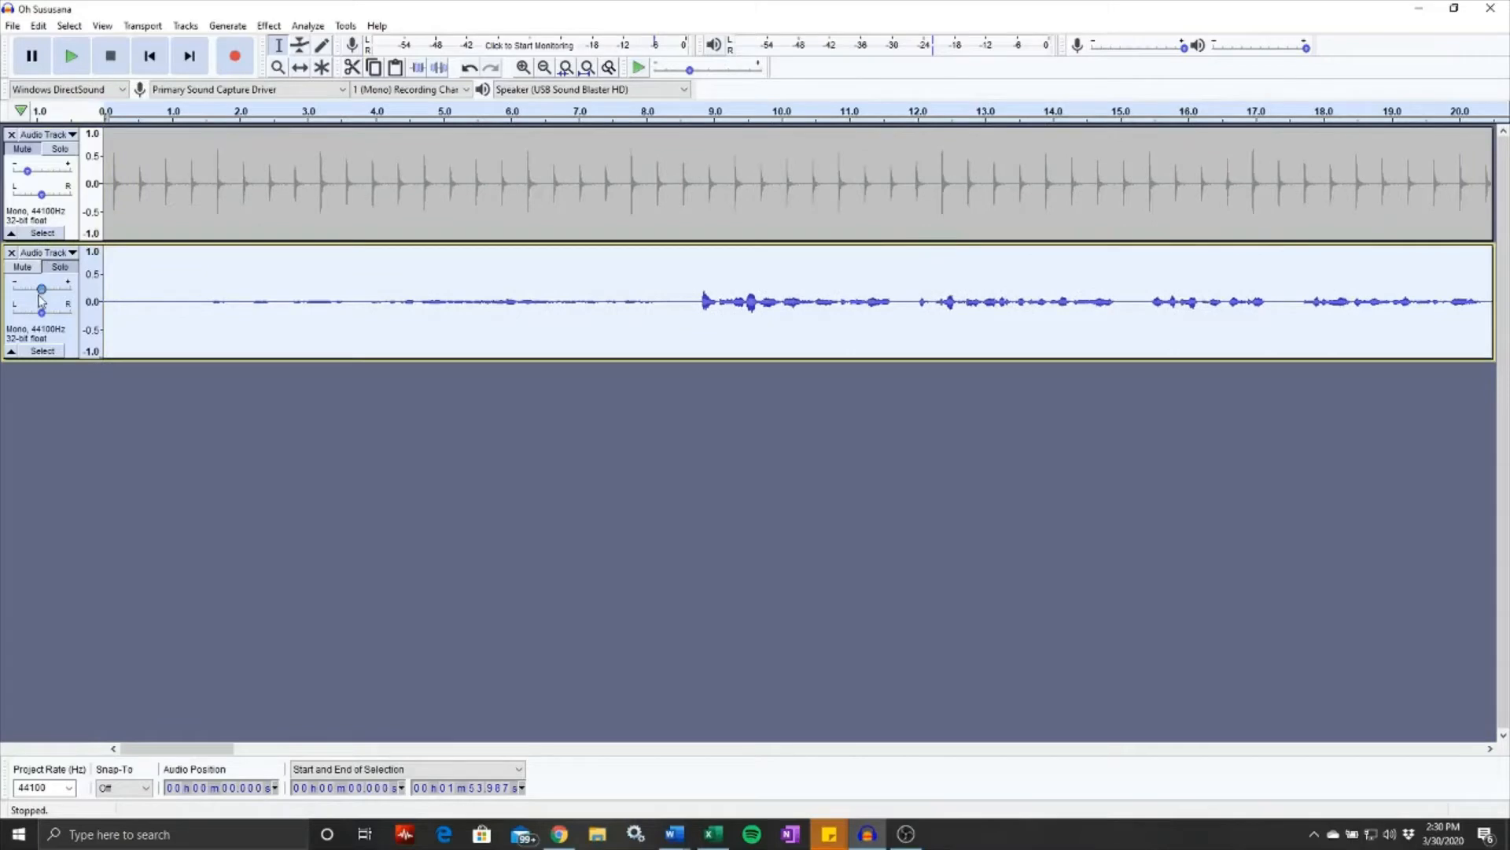
pyautogui.press('Delete')
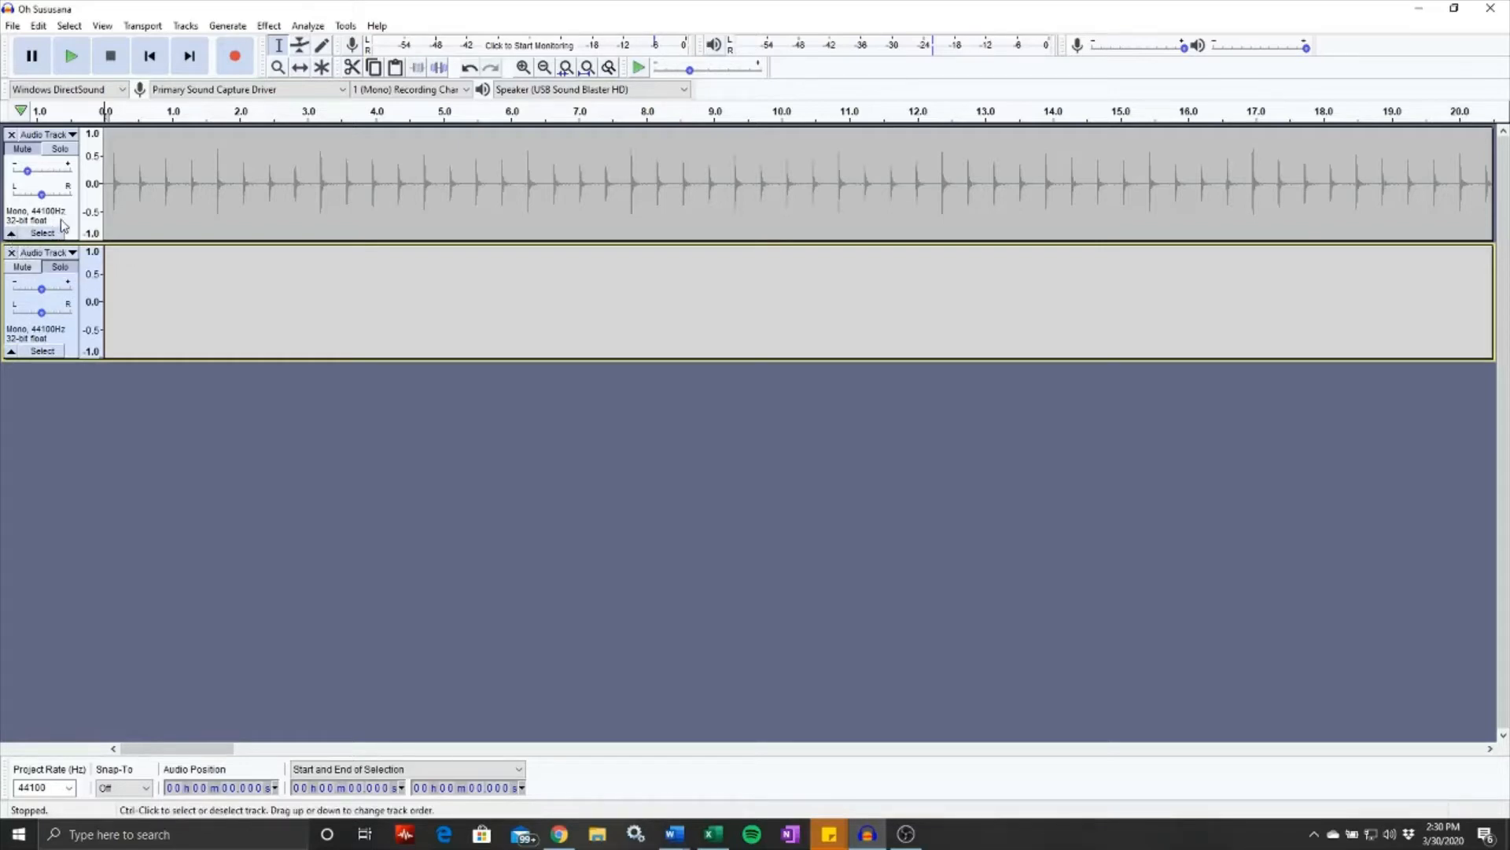
# Step: Unmute the click track, turn off solo on the second track and start recording a new take from the beginning
pyautogui.click(37, 153)
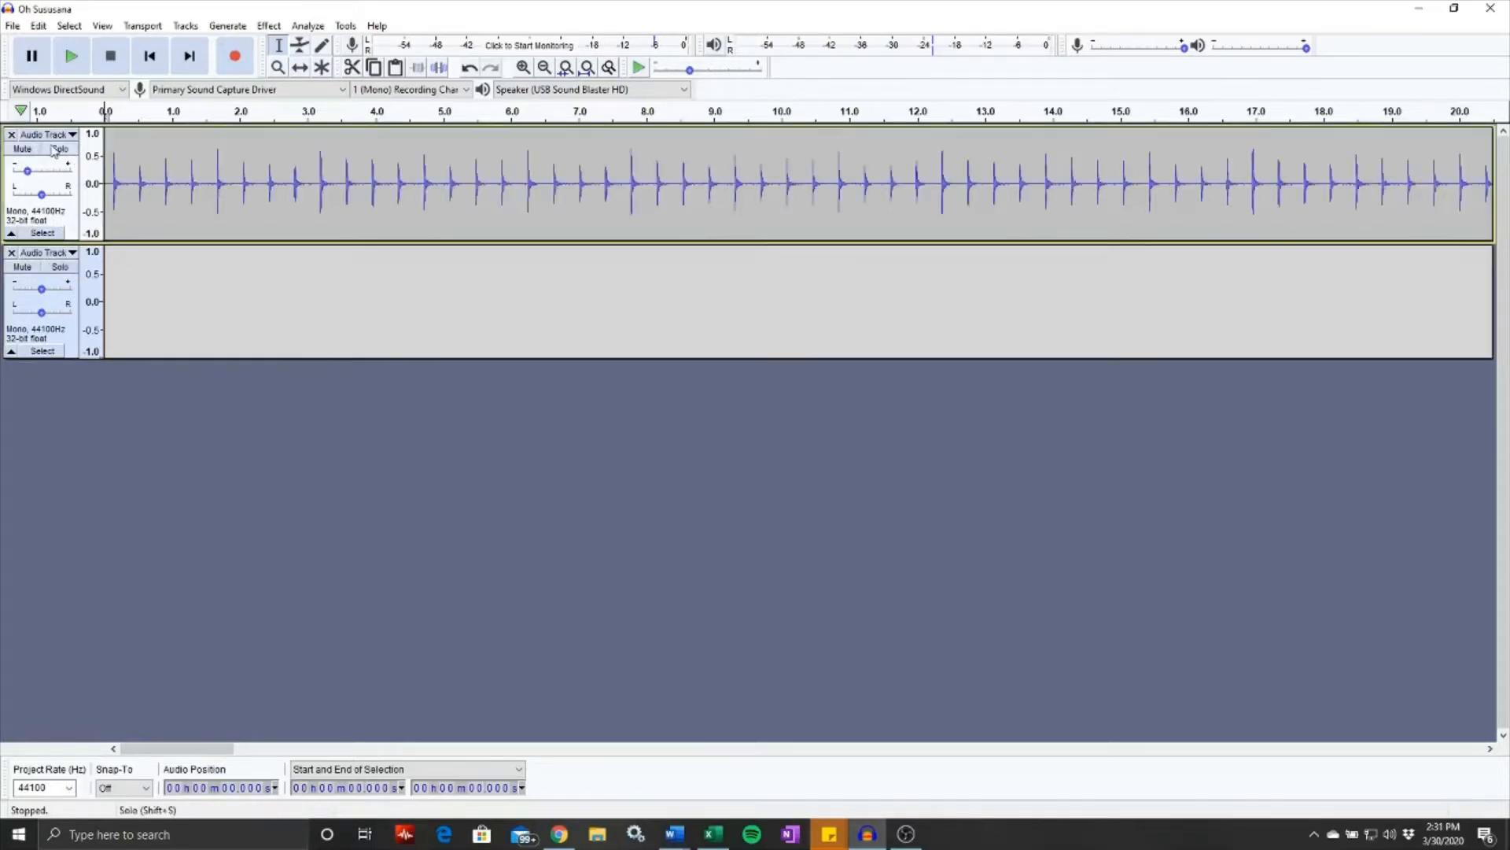
pyautogui.click(239, 69)
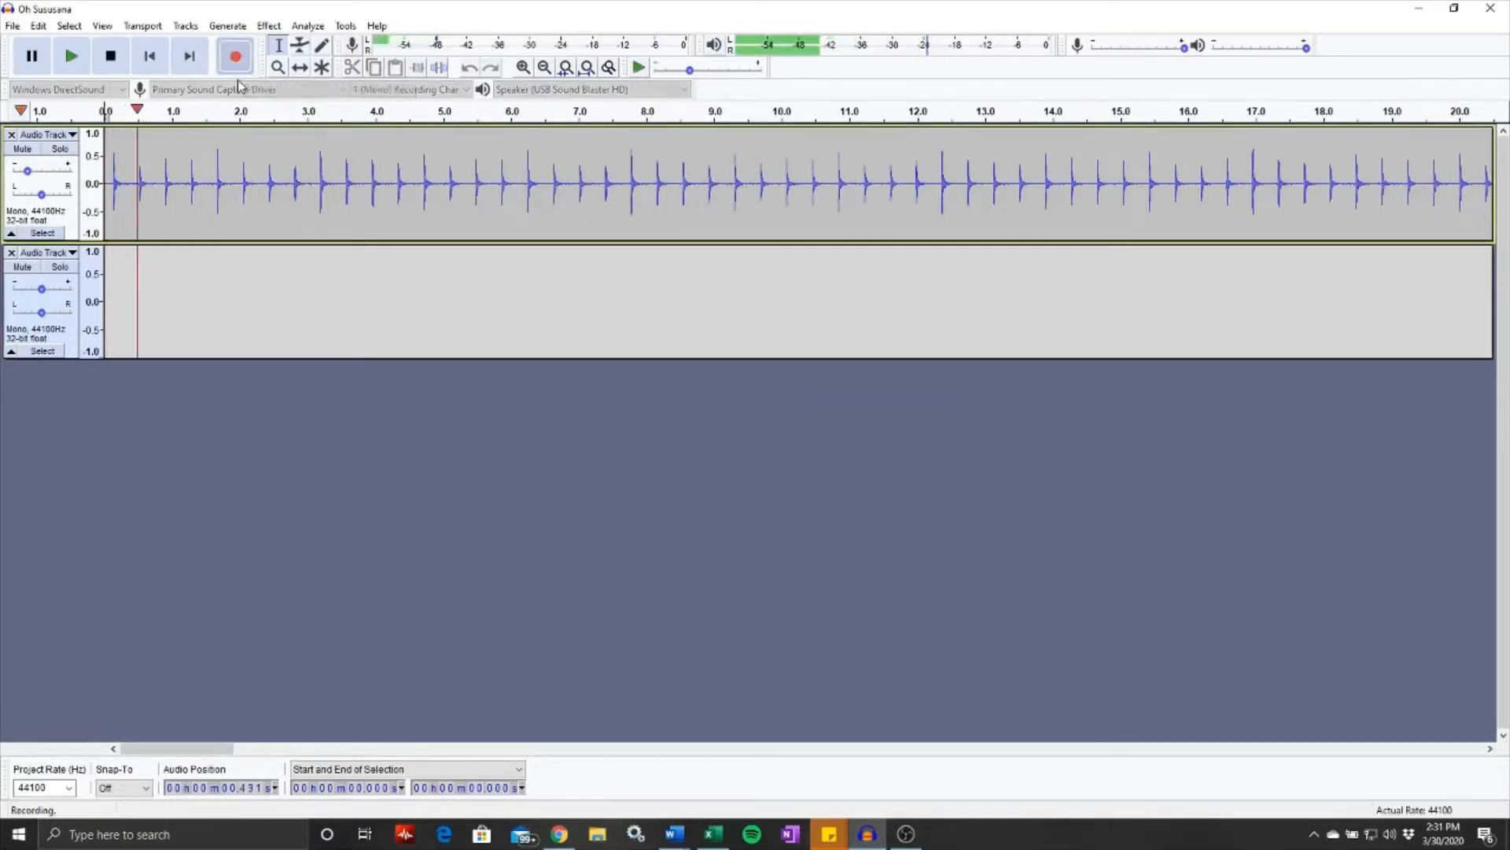